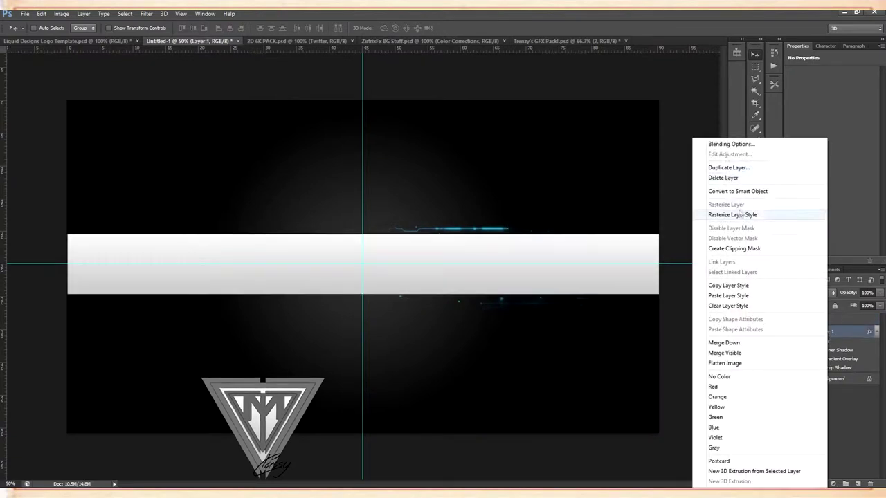
Set the gradient overlay style of the Layer 1 band to Radial
left_click(487, 181)
left_click(602, 113)
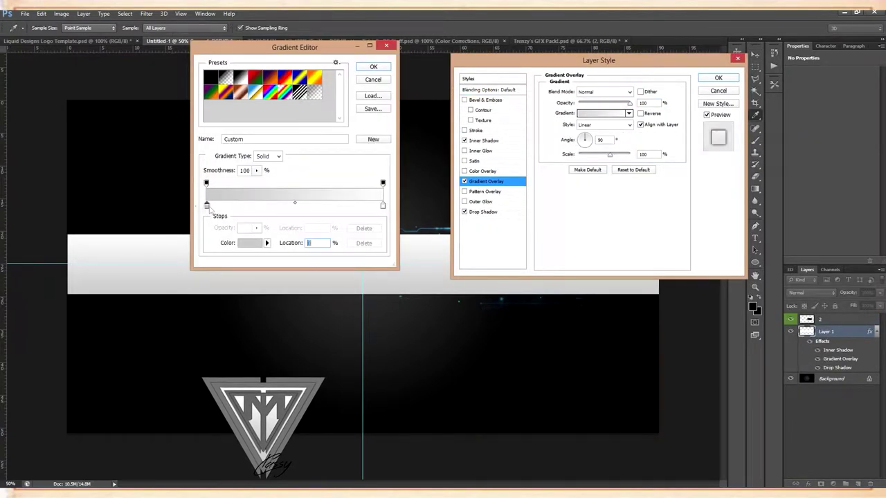
left_click(382, 68)
left_click(605, 125)
left_click(588, 141)
Change the band's overlay gradient to the solid black preset and apply the layer style
left_click(602, 113)
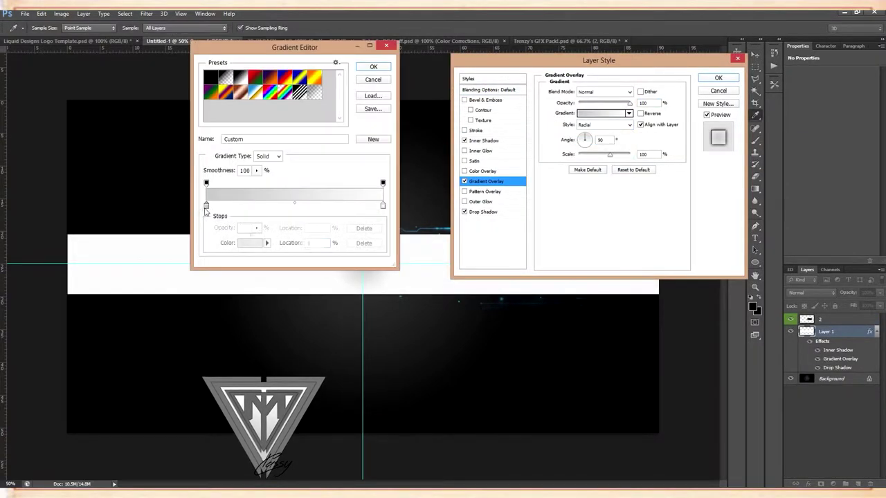
double_click(206, 206)
left_click(323, 233)
left_click_drag(324, 233, 319, 224)
left_click(553, 147)
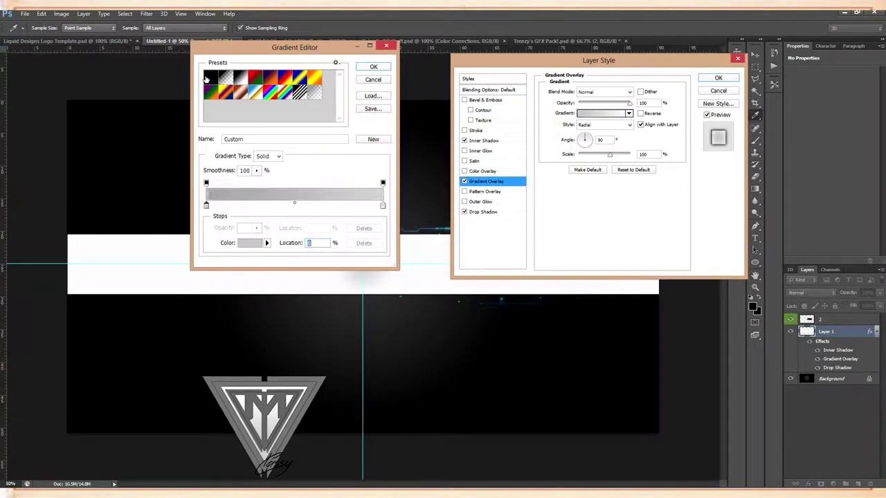
left_click(210, 77)
left_click(382, 67)
left_click(727, 79)
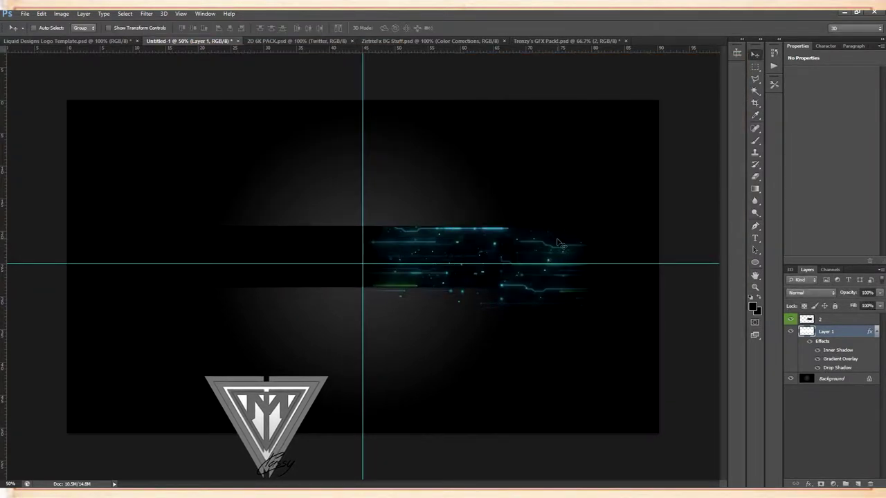
Scale the circuit texture on layer 2 down slightly and move it right along the black band
left_click(838, 319)
key("ctrl+t")
left_click_drag(616, 231, 581, 238)
left_click_drag(502, 246, 581, 242)
left_click(755, 55)
key("Return")
Set the blend mode of layer 2 to Lighten
left_click(811, 293)
left_click(805, 130)
left_click(811, 294)
left_click(756, 164)
left_click(811, 292)
left_click(810, 121)
Scale the circuit texture to about 30.5 × 9.5 cm to match the band's height and move it near the canvas centre
key("ctrl+t")
left_click_drag(664, 306, 638, 296)
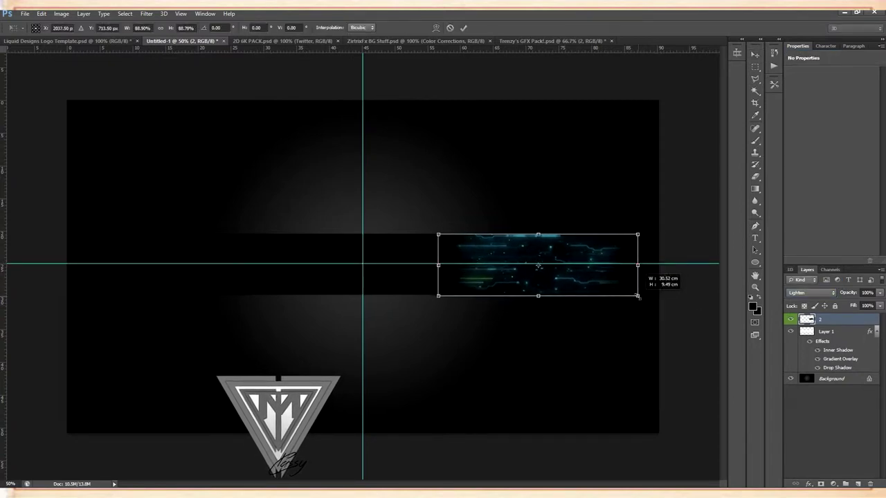
left_click_drag(540, 277, 418, 276)
left_click(756, 54)
key("Return")
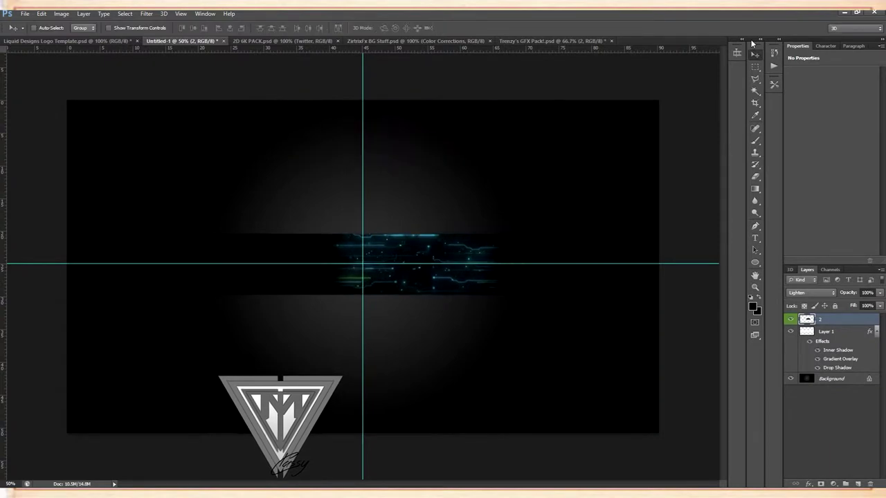
Shift the circuit texture horizontally to the right end of the band
key("shift+Right")
key("shift+Right")
key("shift+Right")
key("shift+Right")
key("shift+Right")
key("shift+Right")
key("shift+Right")
key("shift+Right")
key("shift+Right")
key("shift+Right")
key("shift+Right")
key("shift+Right")
key("shift+Right")
key("shift+Right")
key("shift+Right")
key("shift+Right")
key("shift+Right")
key("shift+Right")
key("shift+Right")
key("shift+Right")
Duplicate layer 2 as "2 copy" and shift the copy left along the band, next to the original
right_click(833, 319)
left_click(775, 168)
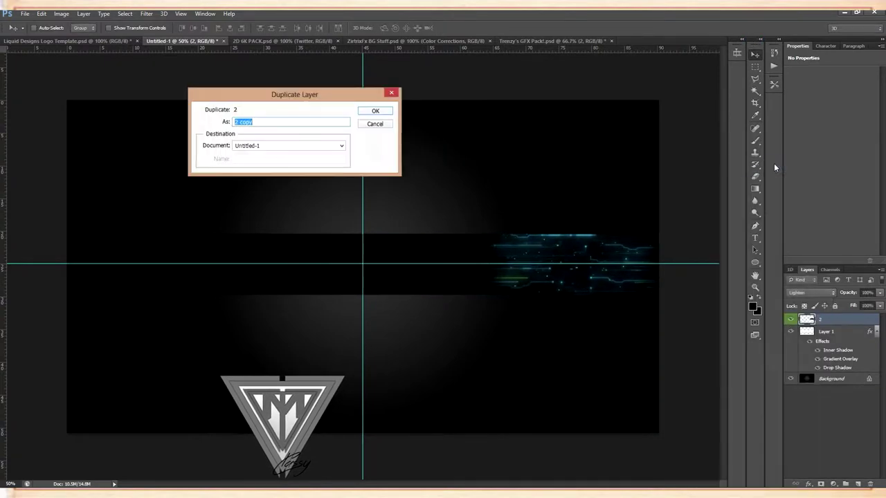
key("Return")
key("shift+Left")
key("shift+Left")
key("shift+Left")
key("shift+Left")
key("shift+Left")
key("shift+Left")
key("shift+Left")
key("shift+Left")
key("shift+Left")
key("shift+Left")
key("shift+Left")
key("shift+Left")
key("shift+Left")
key("shift+Left")
key("shift+Left")
key("shift+Left")
key("shift+Left")
key("shift+Left")
key("shift+Left")
key("shift+Left")
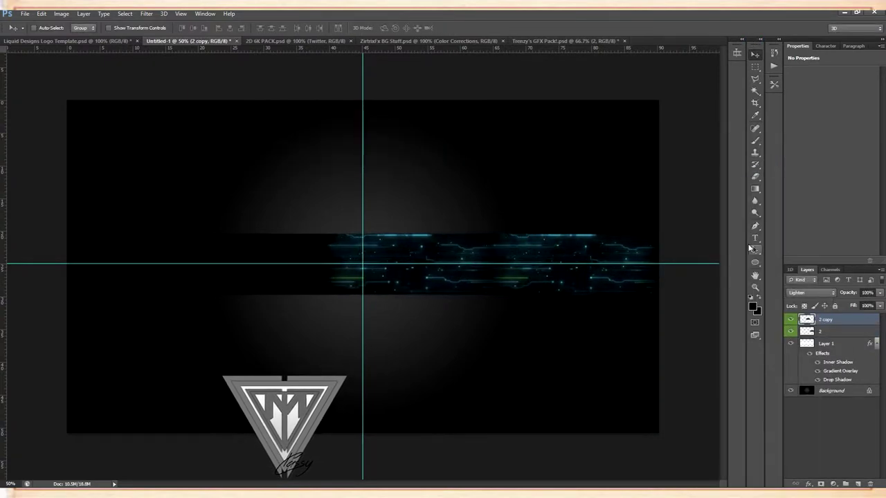
Duplicate "2 copy" as "2 copy 2" and shift the new copy further left along the band
right_click(852, 321)
left_click(737, 167)
key("Return")
key("shift+Left")
key("shift+Left")
key("shift+Left")
key("shift+Left")
key("shift+Left")
key("shift+Left")
key("shift+Left")
key("shift+Left")
key("shift+Left")
key("shift+Left")
key("shift+Left")
key("shift+Left")
key("shift+Left")
key("shift+Left")
key("shift+Left")
key("shift+Left")
key("shift+Left")
key("shift+Left")
key("shift+Left")
key("shift+Left")
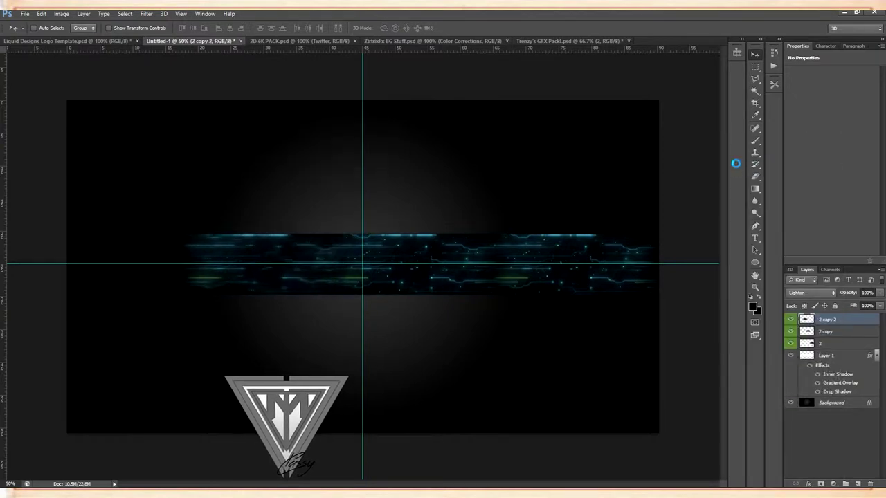
Rotate "2 copy 2" by 180° and move it to the left end of the band
key("ctrl+t")
type("180")
left_click(756, 58)
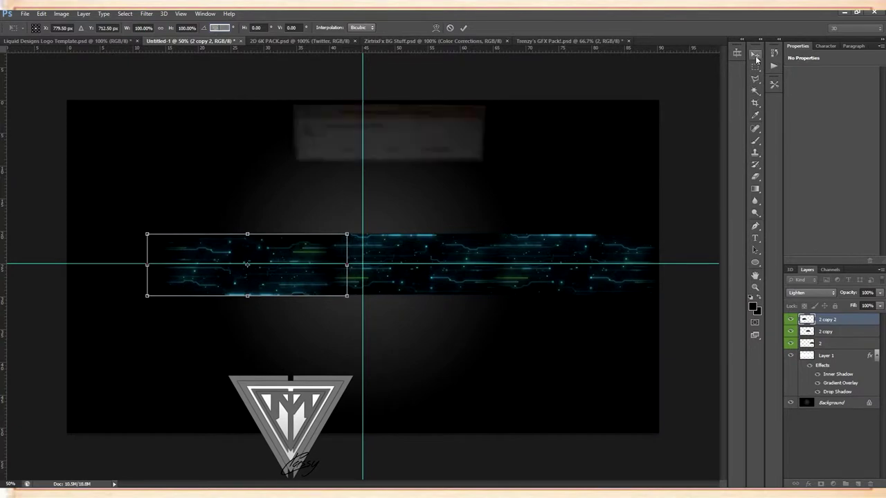
key("Return")
left_click_drag(336, 274, 216, 274)
Rotate the "2 copy" circuit texture by 180° and apply the transformation
left_click(826, 332)
key("ctrl+t")
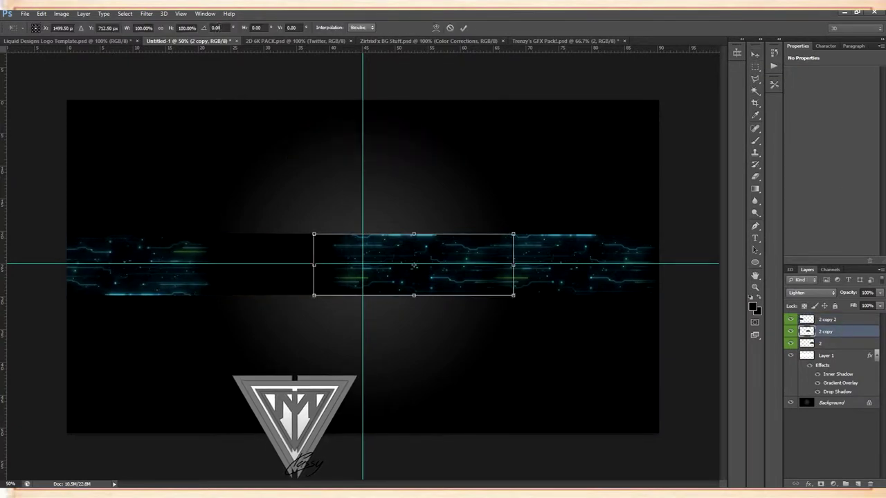
type("180")
left_click(755, 55)
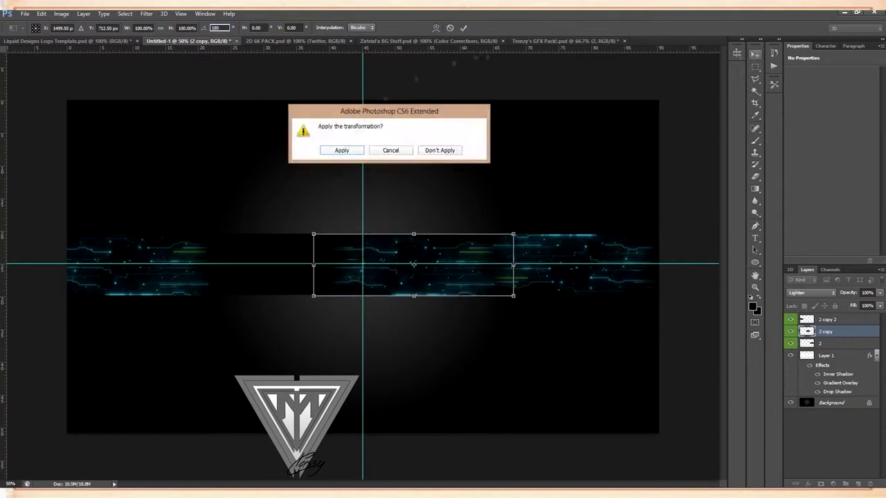
left_click(344, 151)
left_click_drag(345, 152, 344, 151)
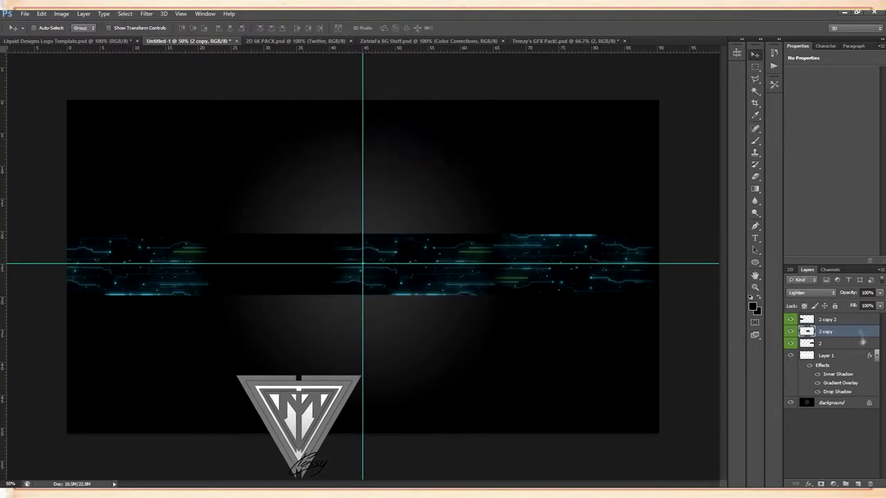
Duplicate "2 copy" as "2 copy 3" and shift it left to fill the gap in the band
right_click(839, 334)
left_click(779, 170)
key("Return")
key("ctrl+t")
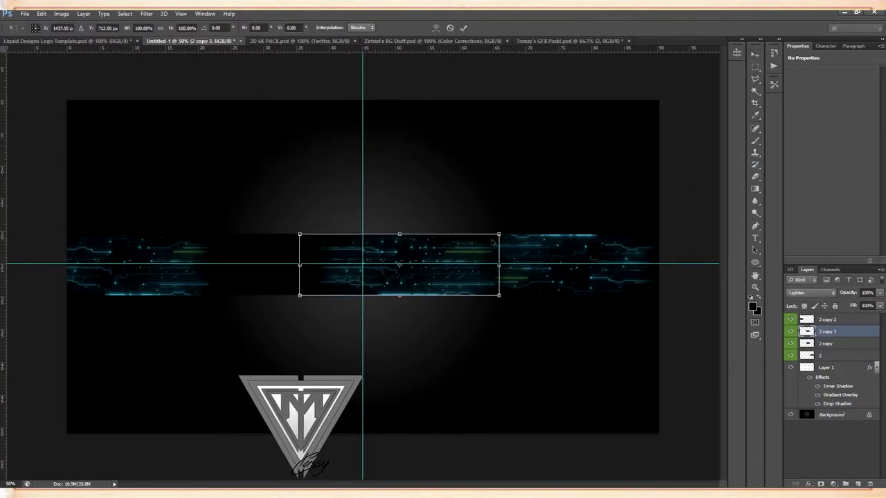
key("shift+Left")
key("shift+Left")
key("shift+Left")
key("shift+Left")
key("shift+Left")
key("shift+Left")
key("shift+Left")
key("shift+Left")
key("shift+Left")
key("shift+Left")
key("shift+Left")
key("shift+Left")
key("shift+Left")
key("shift+Left")
key("shift+Left")
key("shift+Left")
key("shift+Left")
key("shift+Left")
key("shift+Left")
key("shift+Left")
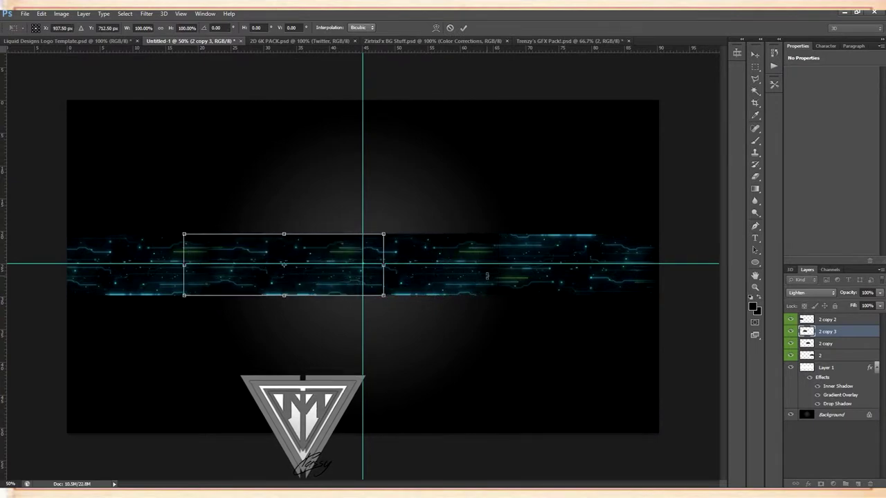
Rotate "2 copy 3" by 180°
type("180")
key("Return")
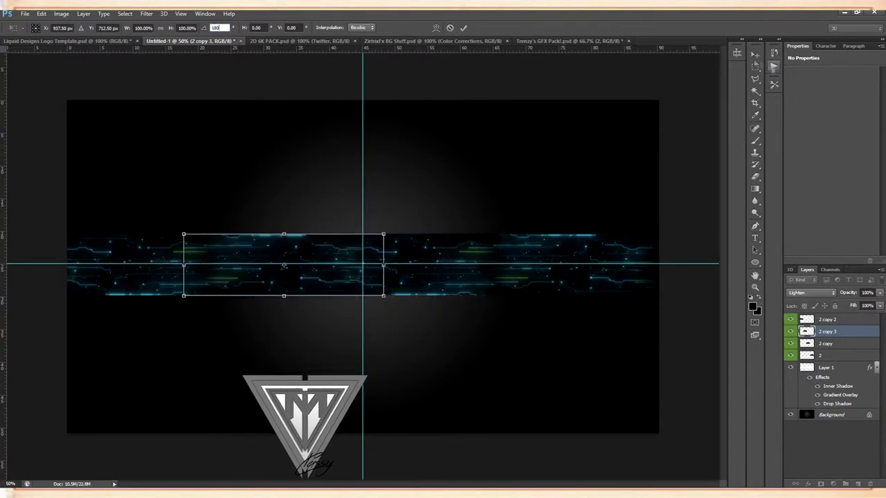
left_click(754, 55)
Bring another texture layer from Trenzy's GFX Pack!.psd into the Untitled-1 document
left_click(587, 41)
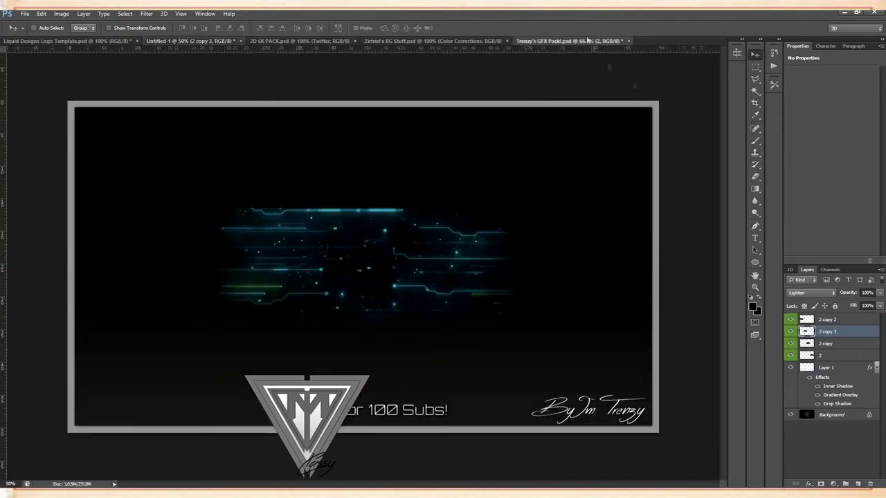
left_click_drag(32, 48, 368, 255)
left_click_drag(381, 277, 395, 287)
Scale the imported texture down, position it over the circuit band and apply the transformation
key("ctrl+t")
left_click_drag(612, 284, 506, 284)
left_click_drag(580, 224, 476, 259)
left_click_drag(417, 270, 462, 261)
left_click_drag(518, 232, 489, 241)
left_click_drag(419, 255, 471, 255)
left_click(755, 55)
left_click(333, 152)
Move Layer 2 to the top of the layer stack and set its blend mode to Overlay
left_click_drag(827, 332, 828, 317)
left_click(811, 293)
left_click(794, 54)
left_click(811, 293)
left_click(793, 142)
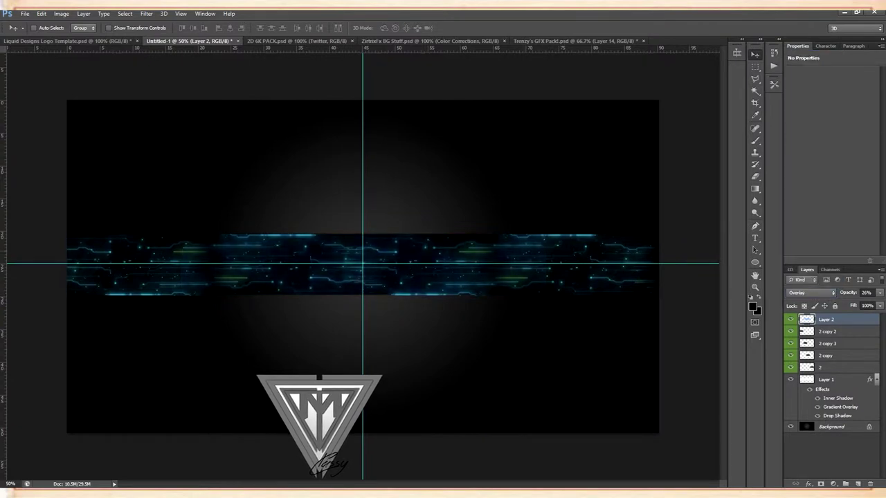
Bring the Tech layer from the Zirtrix BG Stuff document into Untitled-1 over the circuit band and set its blend mode to Screen
left_click(572, 42)
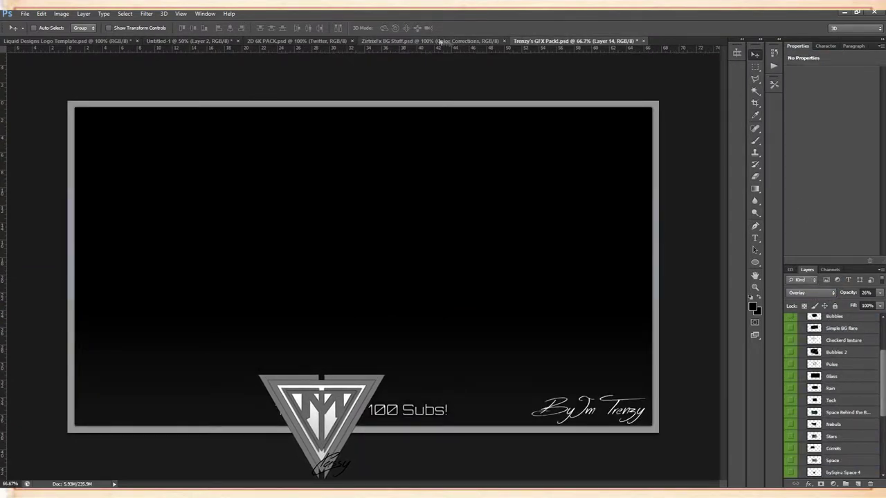
left_click(439, 42)
left_click(802, 341)
scroll(826, 453, "down", 3)
left_click(831, 461)
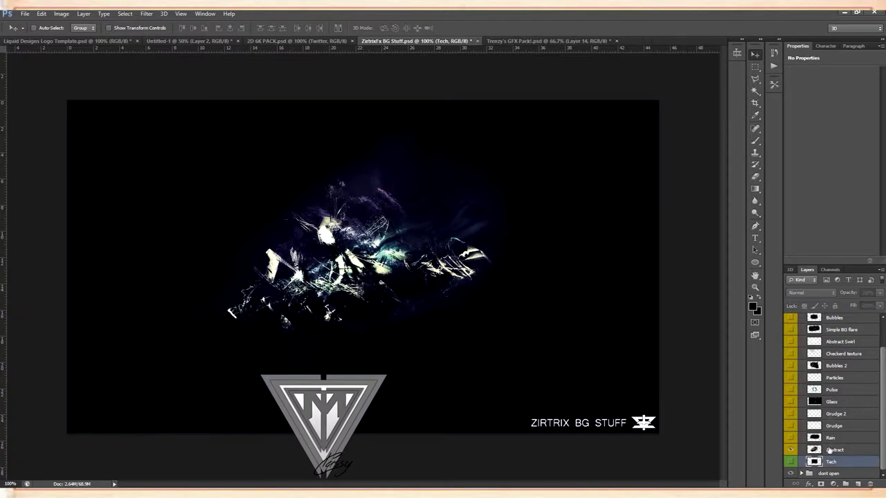
left_click_drag(165, 42, 401, 303)
left_click(809, 293)
left_click(807, 130)
Duplicate the Tech texture twice and place the copies side by side to extend it to the band's right end
right_click(824, 320)
left_click(728, 173)
key("Return")
right_click(834, 327)
left_click(743, 172)
key("Return")
right_click(847, 325)
left_click(864, 320)
Duplicate the original Tech layer and shift the copy left along the band to continue the pattern
left_click(831, 348)
right_click(822, 347)
left_click(739, 171)
key("Return")
key("shift+Left")
key("shift+Left")
key("shift+Left")
key("shift+Left")
key("shift+Left")
key("shift+Left")
key("shift+Left")
key("shift+Left")
key("shift+Left")
key("shift+Left")
key("shift+Left")
key("shift+Left")
key("shift+Left")
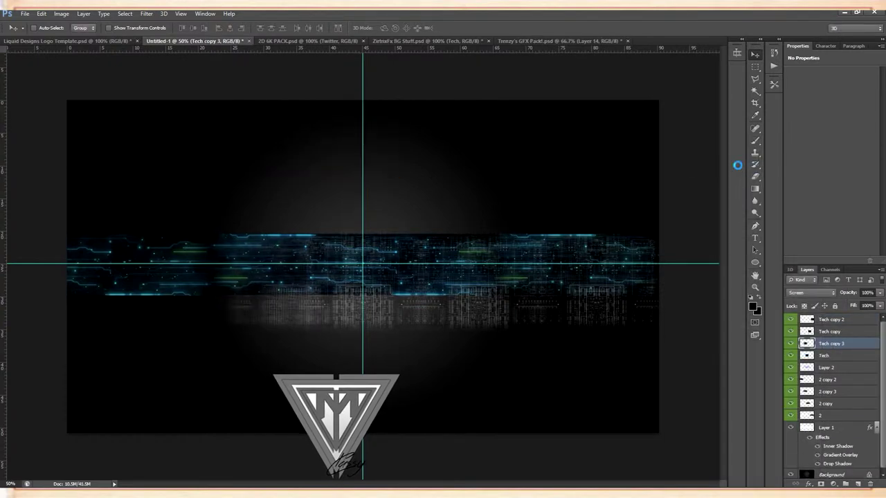
Duplicate Tech copy 3 and move the new copy to the band's left end
right_click(837, 345)
left_click(738, 168)
key("Return")
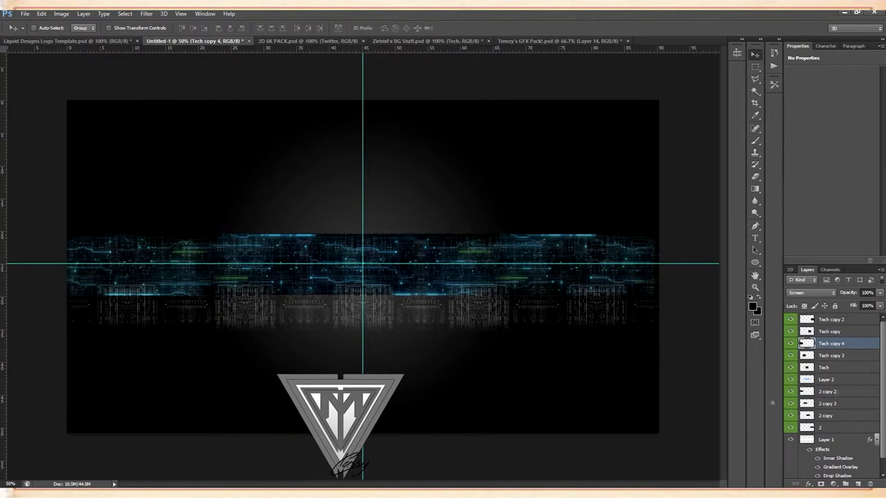
Select the strip below the band with the Polygonal Lasso and erase the overhang of Tech copy 4 and Tech copy 3
left_click(755, 80)
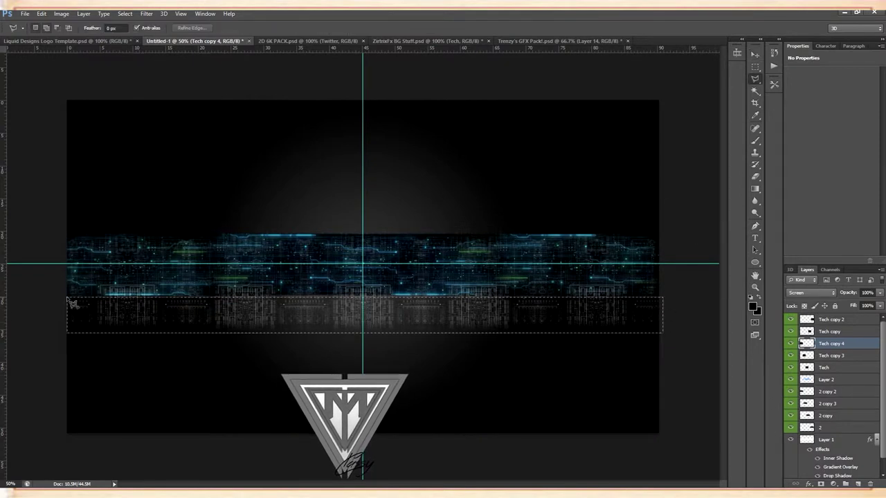
left_click(756, 177)
left_click_drag(90, 318, 278, 321)
left_click(838, 357)
left_click_drag(207, 318, 284, 319)
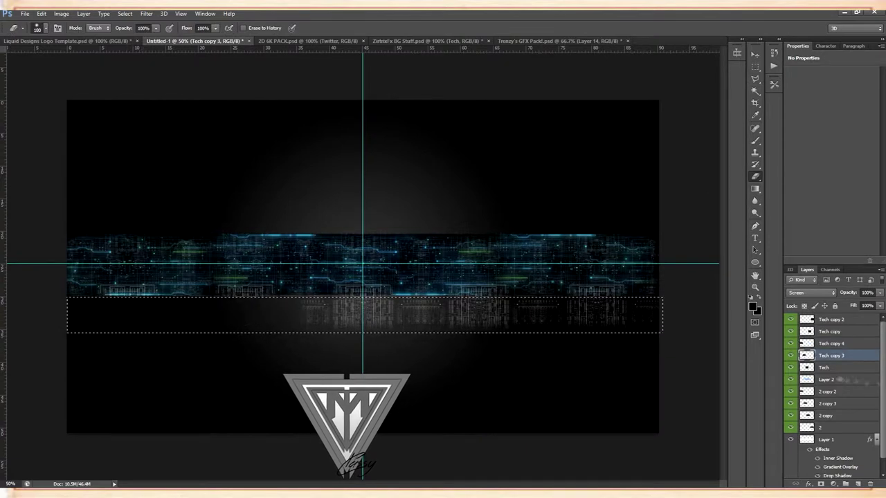
Delete the overhang inside the selected strip from the Tech, Tech copy and Tech copy 2 layers
left_click(840, 369)
key("Delete")
left_click(855, 356)
left_click(852, 344)
left_click(850, 332)
key("Delete")
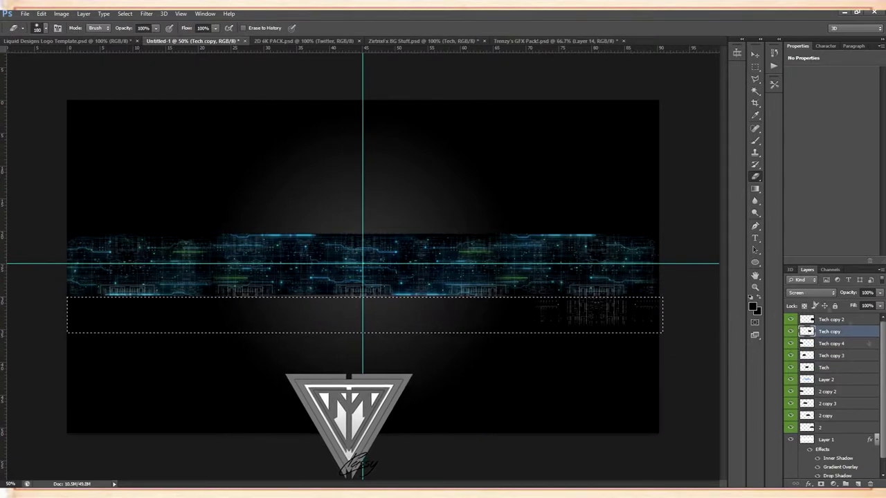
left_click(850, 320)
key("Delete")
Select all five Tech layers together and lower their opacity to 41%
left_click(844, 332, "ctrl")
left_click(841, 344, "ctrl")
left_click(837, 357, "ctrl")
left_click(836, 369, "ctrl")
left_click_drag(855, 294, 821, 297)
Clear the strip selection below the band and dismiss the resulting warning
left_click(755, 79)
left_click(536, 130)
double_click(554, 178)
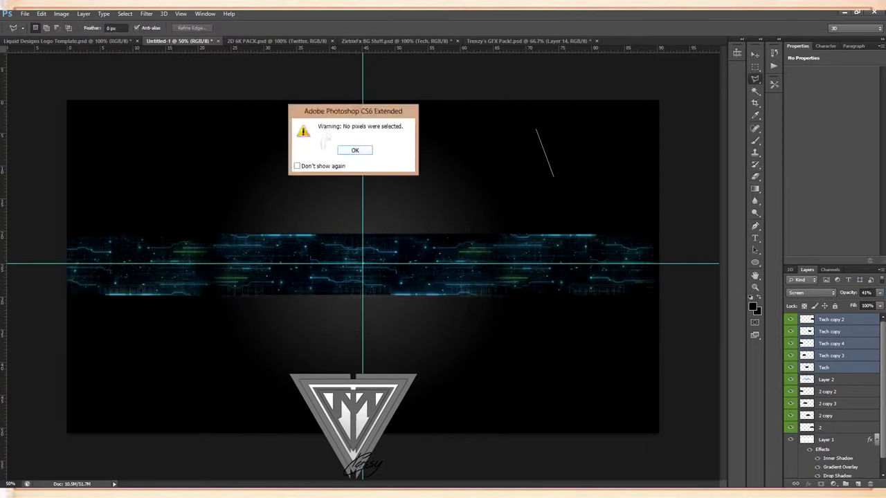
left_click(355, 150)
Look through the layer groups of 2D 6K PACK.psd and turn on the RANDOM 2D STOCKS group
left_click(396, 41)
left_click(277, 41)
scroll(799, 360, "down", 3)
left_click(790, 357)
left_click(801, 357)
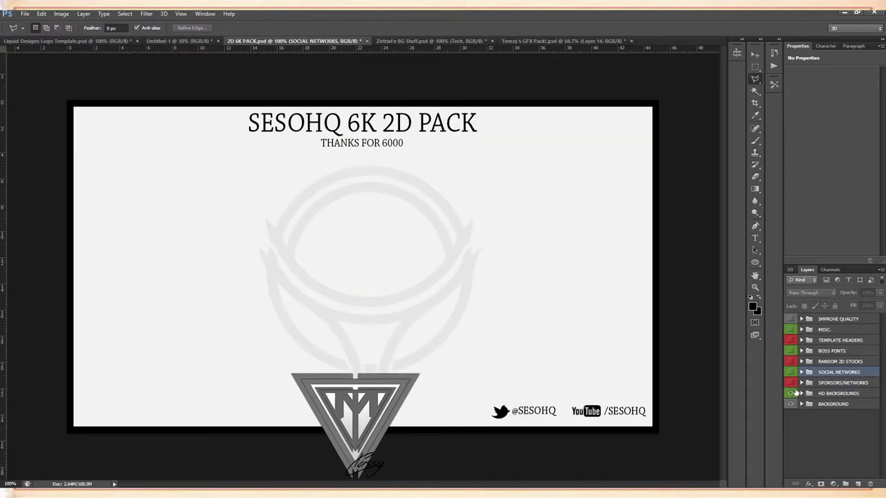
left_click(789, 340)
left_click(790, 340)
left_click(791, 361)
left_click(799, 362)
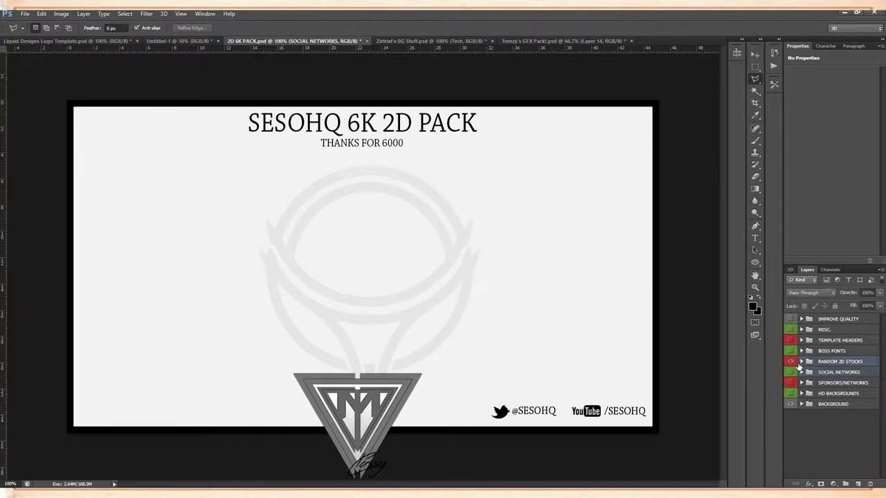
Bring the SesOs Flares STANDARD layer from RANDOM 2D STOCKS into Untitled-1 and centre it on the band's upper edge
left_click(802, 362)
scroll(819, 395, "down", 2)
left_click(819, 395)
key("v")
left_click_drag(164, 47, 367, 208)
key("shift+Down")
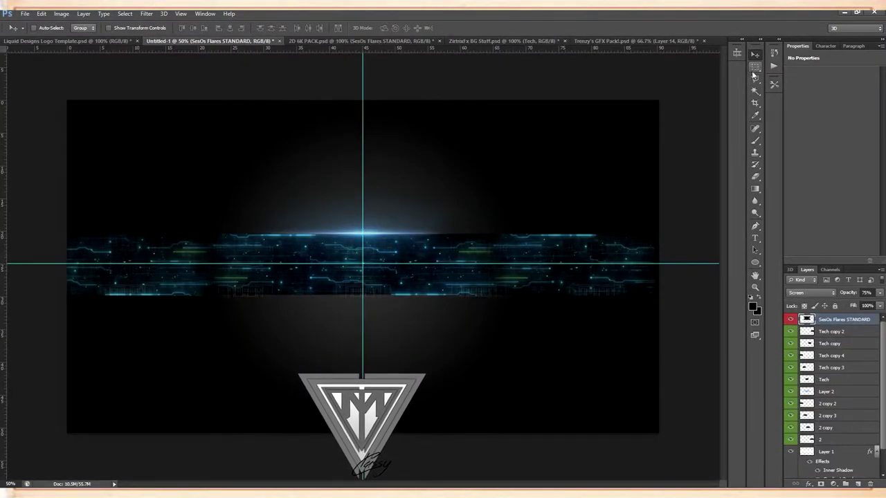
Duplicate the SesOs Flares STANDARD layer and move the copy straight down onto the band's lower edge
right_click(849, 318)
left_click(764, 166)
key("Return")
key("shift+Down")
key("shift+Down")
key("shift+Down")
key("shift+Down")
key("shift+Down")
key("shift+Down")
key("shift+Down")
key("shift+Down")
key("shift+Down")
key("shift+Down")
key("shift+Down")
key("shift+Down")
key("shift+Down")
key("shift+Down")
key("shift+Down")
key("shift+Down")
key("shift+Down")
key("shift+Down")
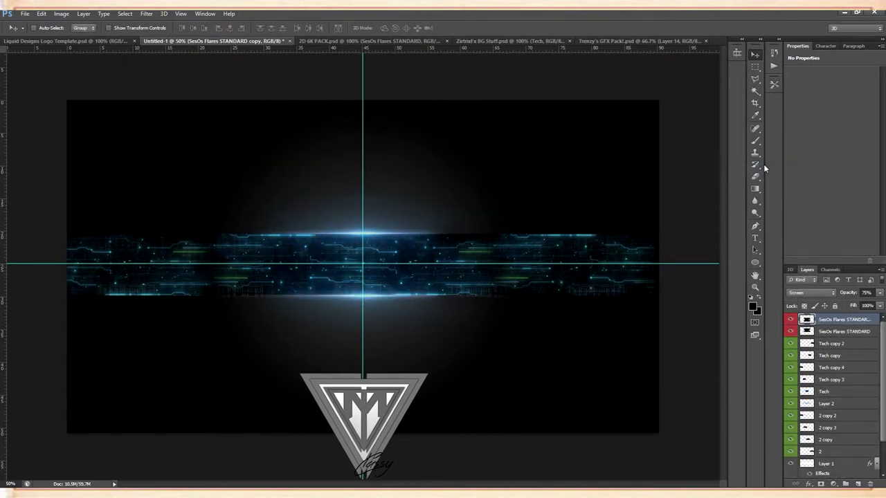
Select the strip directly beneath the band, erase the Tech layers' remaining overhang inside it, and deselect
key("l")
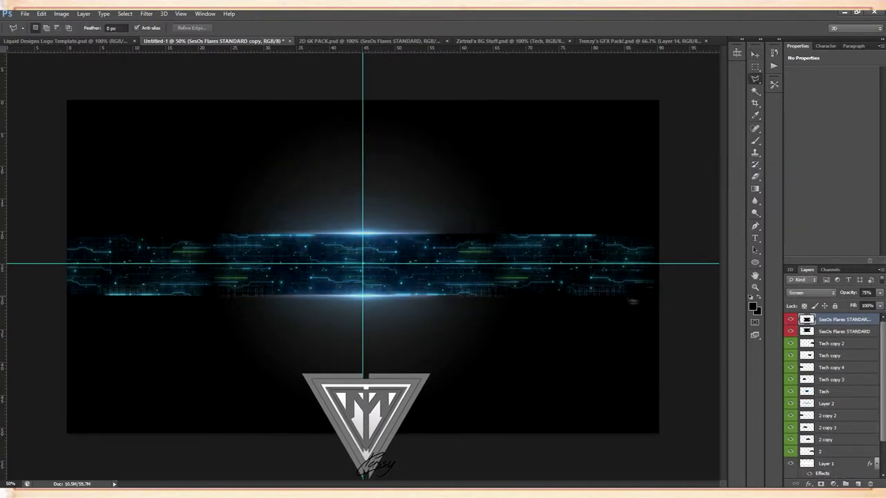
left_click(67, 331)
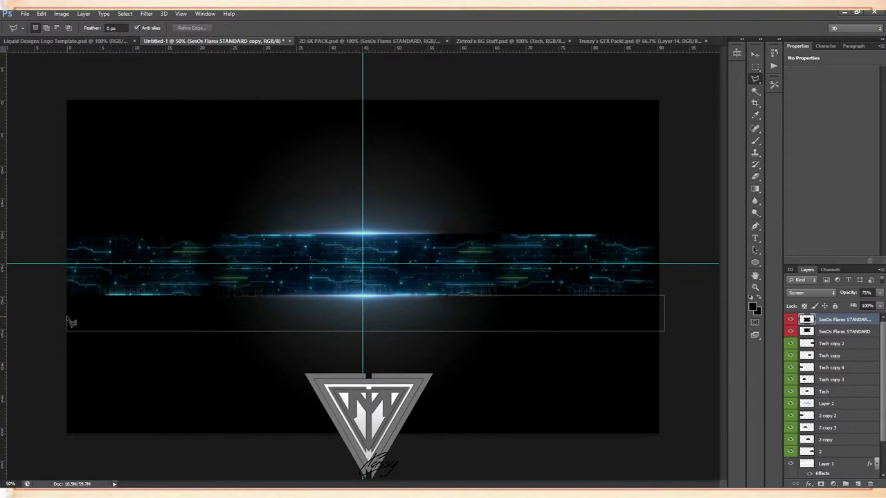
left_click(448, 297)
key("e")
key("alt+bracketleft")
key("alt+bracketleft")
key("alt+bracketleft")
key("alt+bracketleft")
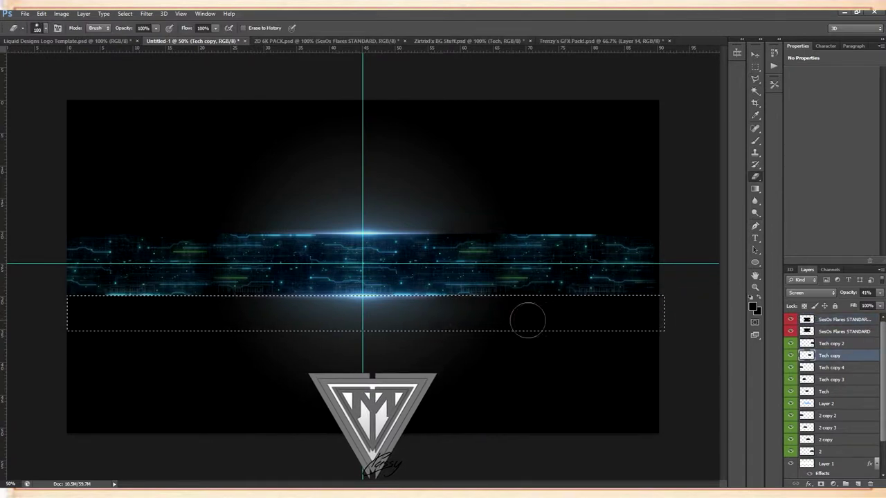
key("alt+bracketleft")
key("alt+bracketleft")
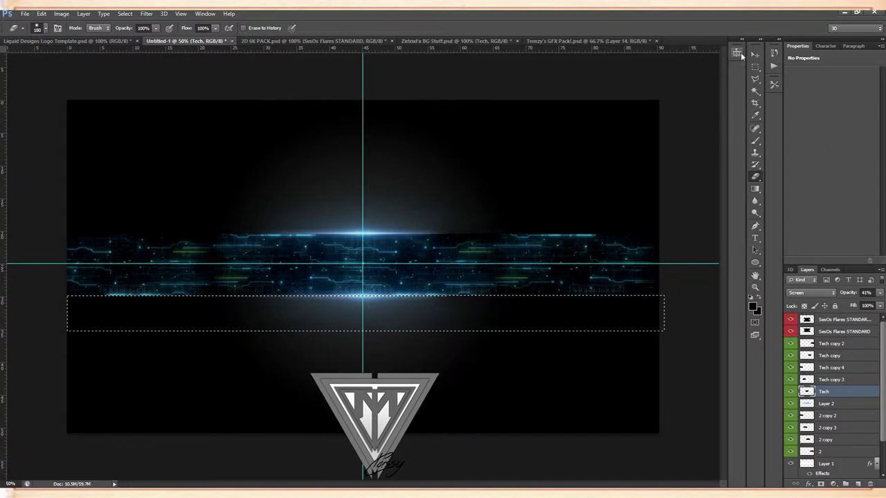
key("l")
key("ctrl+d")
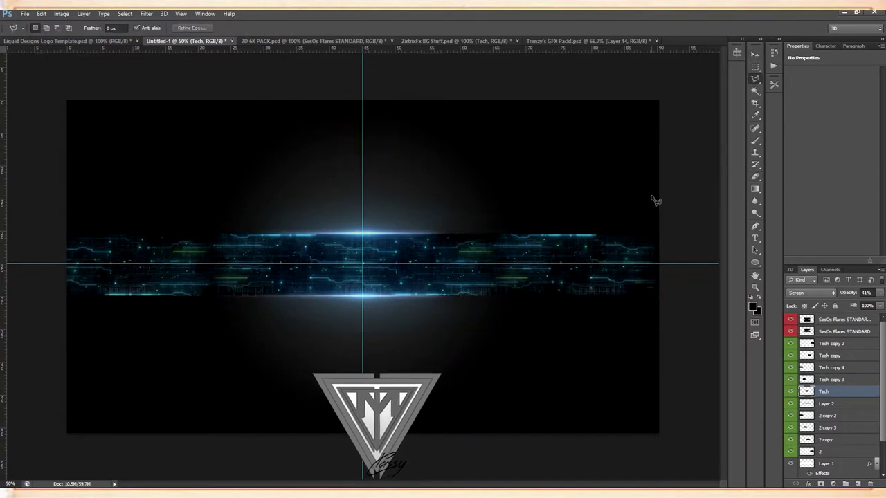
Duplicate the central lower-edge flare and move the copy right along the band's lower edge
right_click(871, 333)
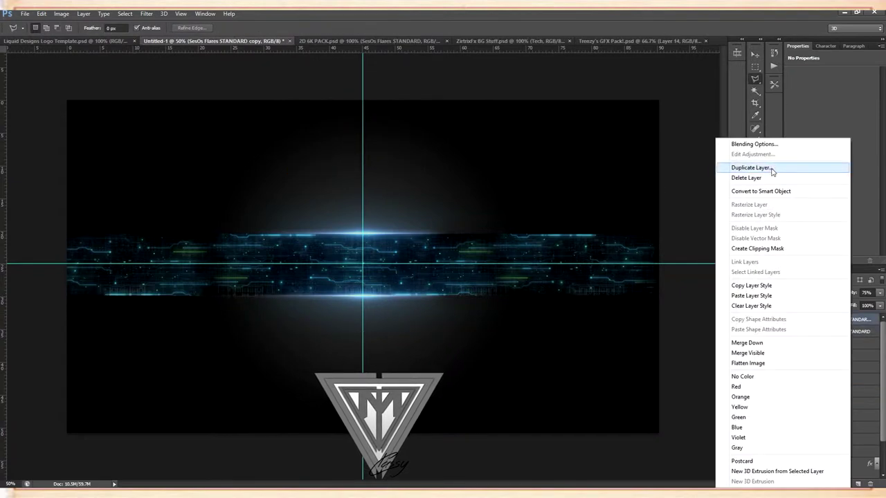
left_click(787, 170)
key("Return")
left_click(758, 55)
key("shift+Right")
key("shift+Right")
key("shift+Right")
key("shift+Right")
key("shift+Right")
key("shift+Right")
key("shift+Right")
key("shift+Right")
key("shift+Right")
key("shift+Right")
key("shift+Right")
key("shift+Right")
key("shift+Right")
key("shift+Right")
key("shift+Right")
key("shift+Right")
key("shift+Right")
key("shift+Right")
key("shift+Right")
key("shift+Right")
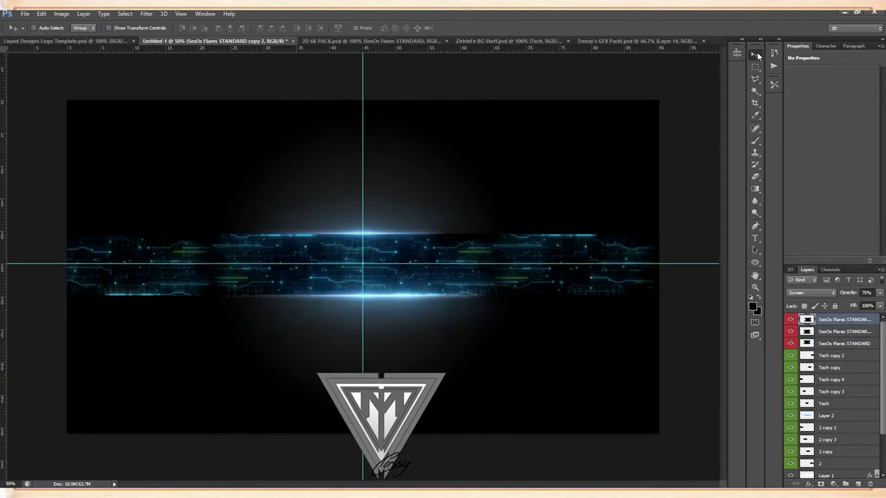
Duplicate the right-hand lower flare and move the copy up onto the band's upper edge
right_click(800, 321)
left_click(785, 166)
key("Return")
key("shift+Up")
key("shift+Up")
key("shift+Up")
key("shift+Up")
key("shift+Up")
key("shift+Up")
key("shift+Up")
key("shift+Up")
key("shift+Up")
key("shift+Up")
key("shift+Up")
key("shift+Up")
key("shift+Up")
key("shift+Up")
key("shift+Up")
key("shift+Up")
key("shift+Up")
key("shift+Up")
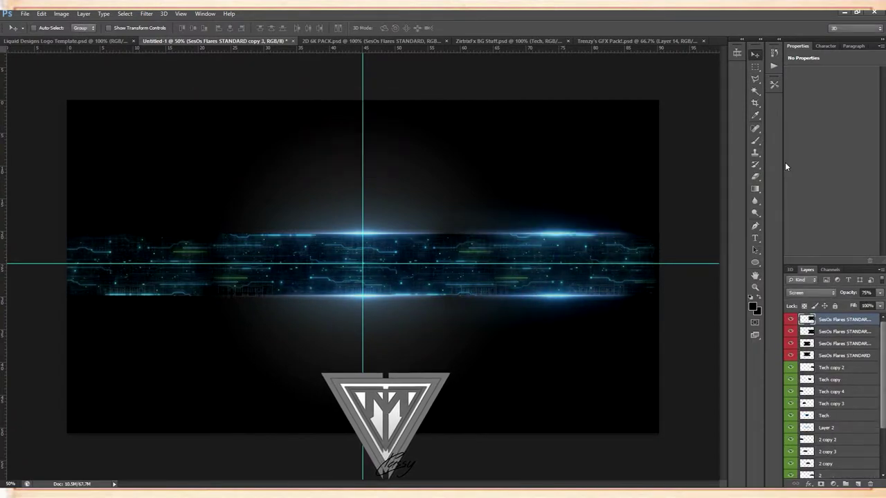
Duplicate the central lower flare to the left part of the lower edge, and copy that flare up to the upper edge
right_click(853, 344)
left_click(747, 178)
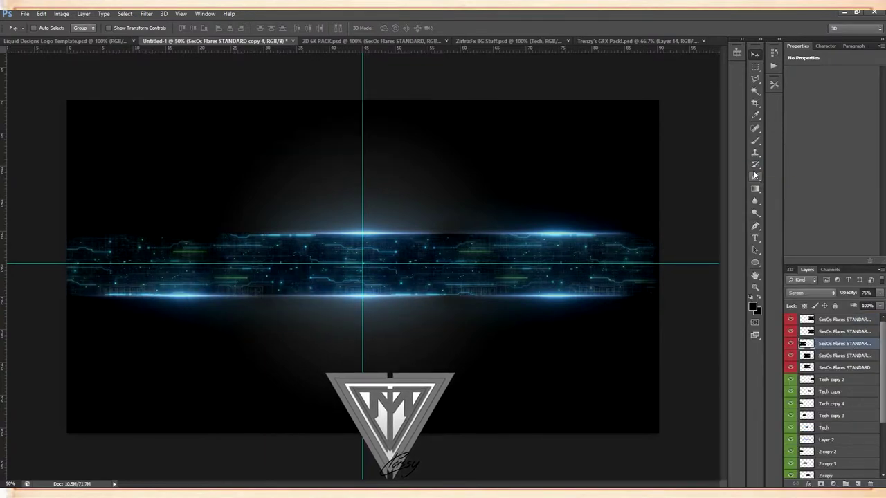
right_click(855, 342)
left_click(766, 167)
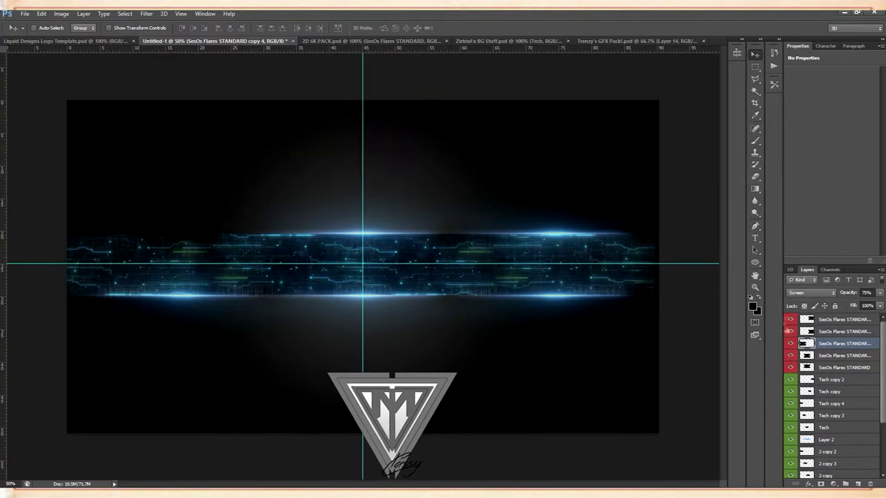
key("Return")
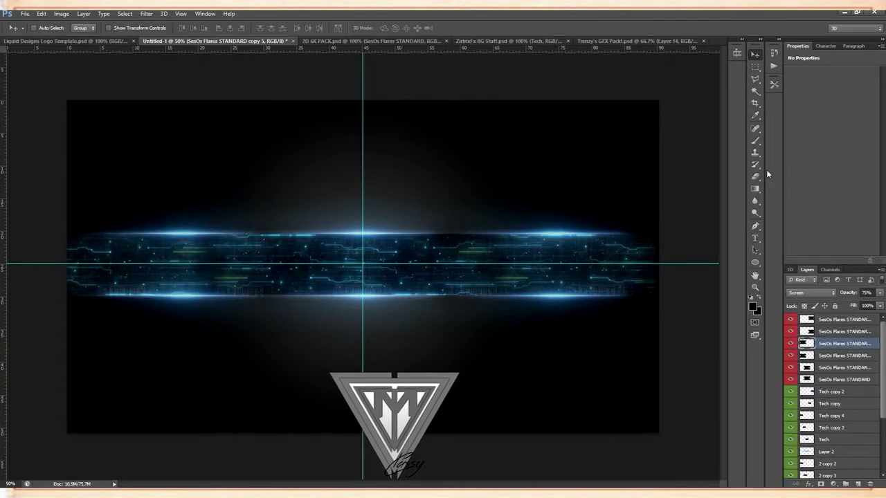
Duplicate the two central flares in place to strengthen the glow at the middle of the band's edges
right_click(839, 383)
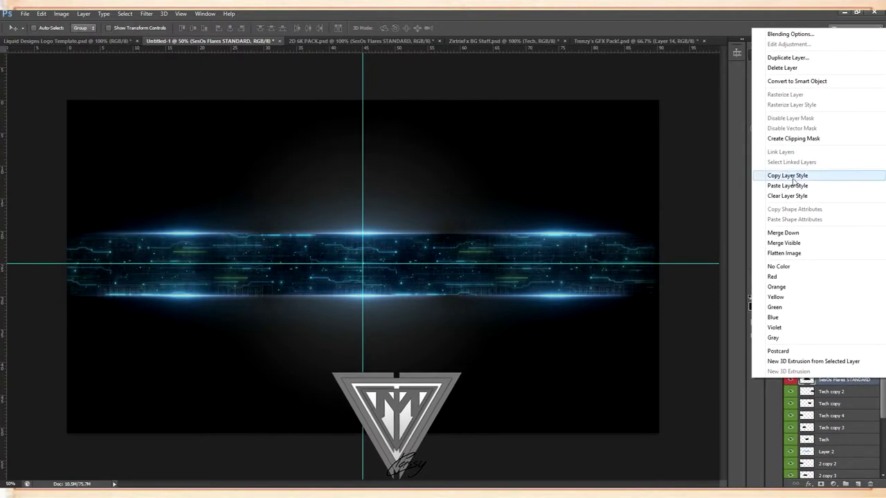
left_click(776, 58)
key("Return")
right_click(833, 371)
left_click(775, 48)
key("Return")
Duplicate the flares on both outer parts of the band in place to brighten the upper and lower edges
right_click(832, 356)
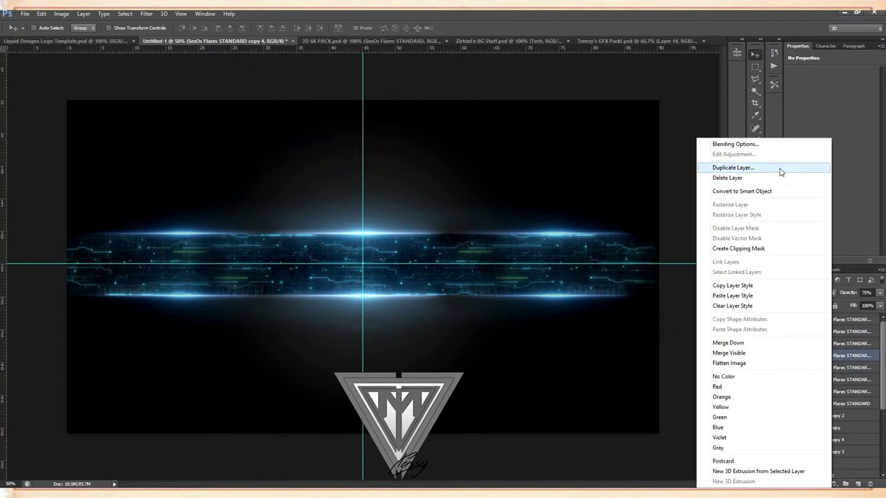
left_click(780, 169)
key("Return")
right_click(822, 344)
left_click(769, 169)
key("Return")
right_click(838, 333)
right_click(839, 320)
left_click(771, 168)
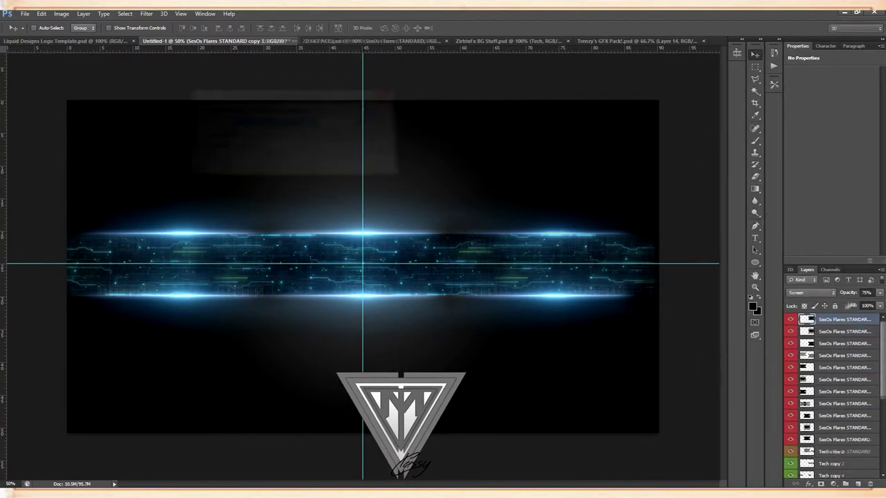
key("Return")
Put all the flare layers into a group named Optical flare and collapse it
left_click(846, 483)
double_click(830, 319)
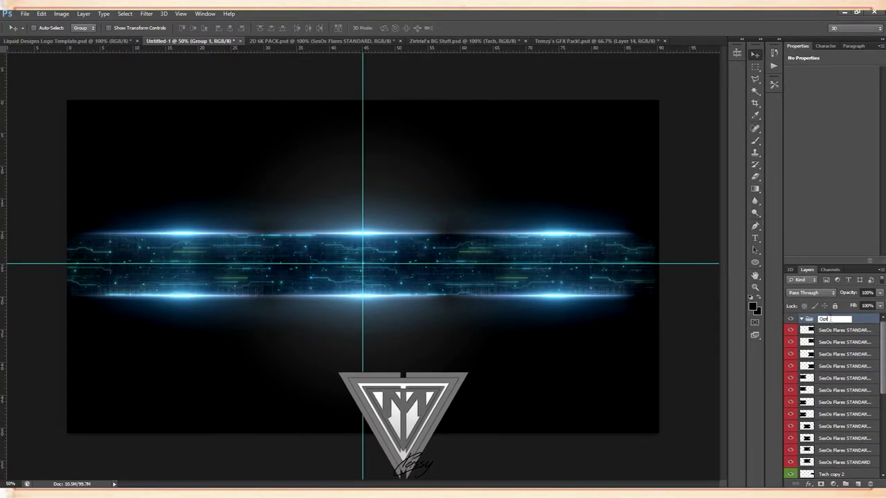
key("Return")
left_click(802, 319)
scroll(852, 415, "down", 2)
scroll(852, 415, "up", 2)
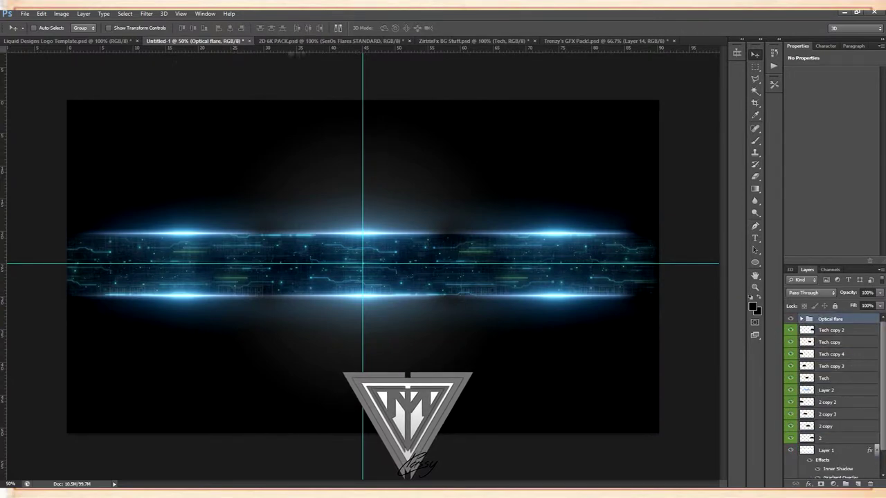
Copy the layers of Liquid Designs Logo Template.psd into the banner and move the logo onto the centre guides
left_click(68, 41)
scroll(817, 388, "down", 10)
left_click(829, 361)
left_click(755, 238)
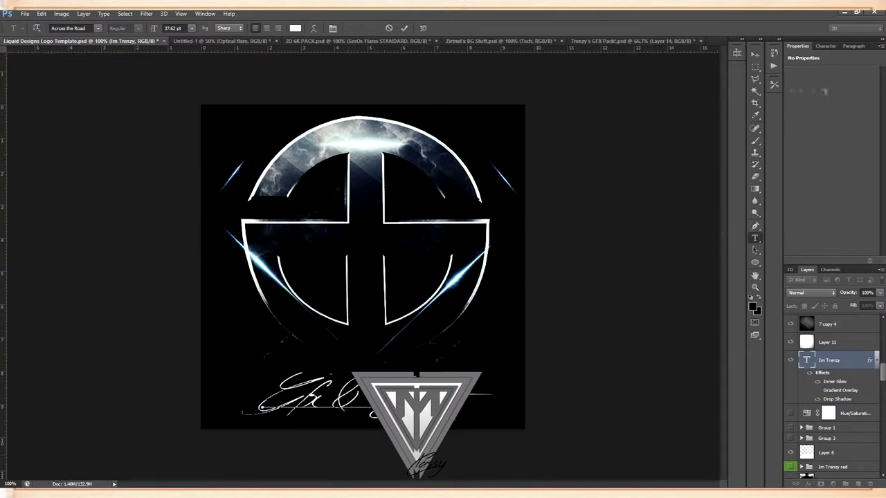
key("v")
scroll(845, 416, "down", 10)
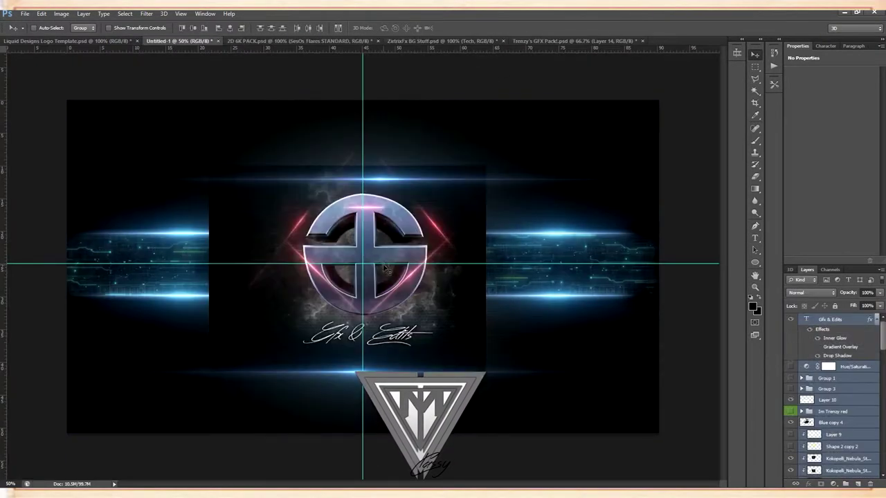
left_click_drag(387, 272, 387, 262)
left_click_drag(416, 224, 416, 231)
Scale the imported logo layers down to about 42% and nudge them onto the crossing of the guides
key("ctrl+t")
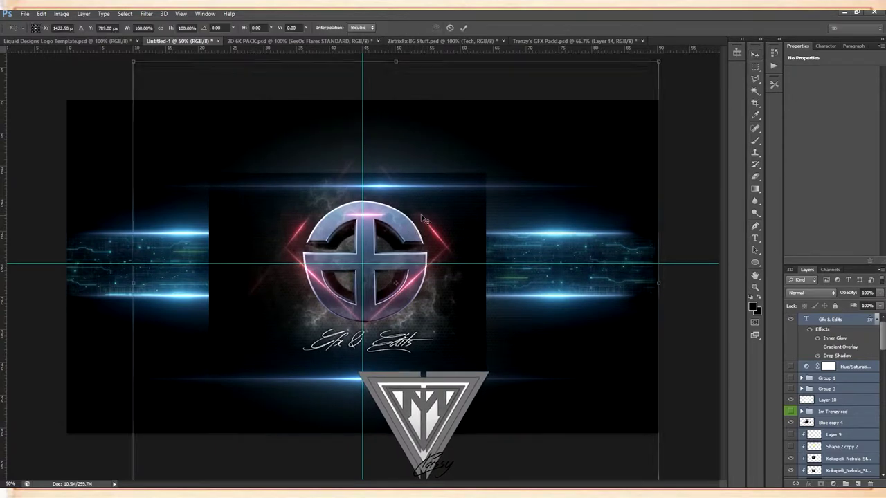
left_click_drag(660, 60, 352, 316)
left_click_drag(308, 362, 425, 235)
left_click_drag(420, 286, 424, 269)
key("Down")
key("Down")
key("Down")
key("Right")
key("Right")
key("Right")
key("Right")
key("Right")
key("Right")
key("Right")
key("Right")
key("Right")
key("Right")
key("Right")
key("Right")
key("Right")
key("Right")
key("Right")
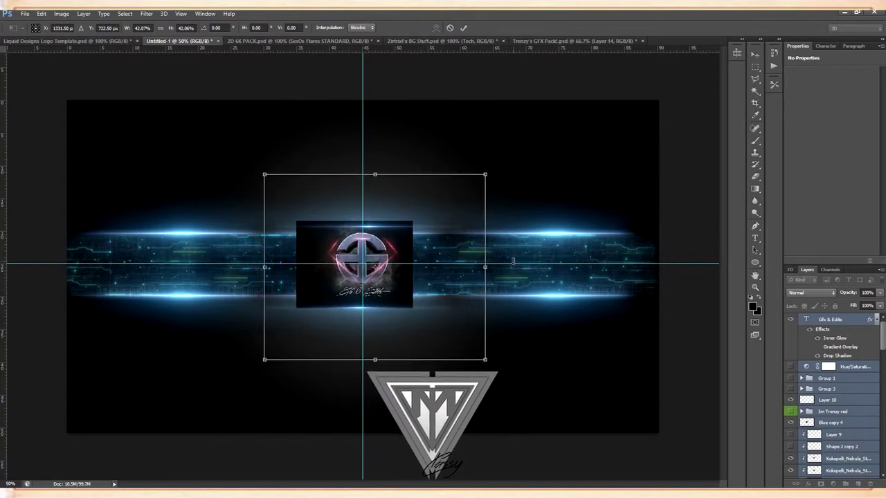
key("shift+Left")
key("shift+Left")
key("shift+Left")
key("shift+Up")
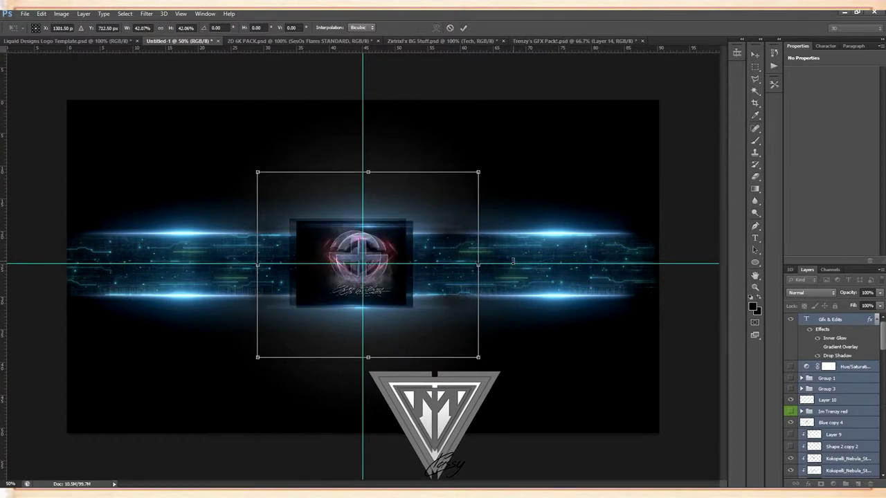
Apply the transform and delete the imported logo layers from the banner
left_click(755, 55)
left_click(342, 150)
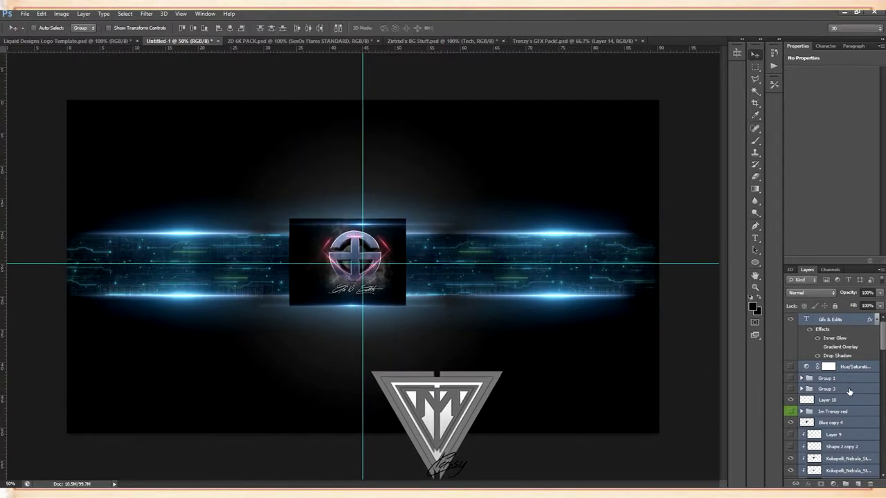
key("Delete")
In the logo template, create a layer group named GFZ & Edits above the bySqinz Clean CC group
left_click(70, 41)
left_click(837, 329)
scroll(841, 401, "down", 3)
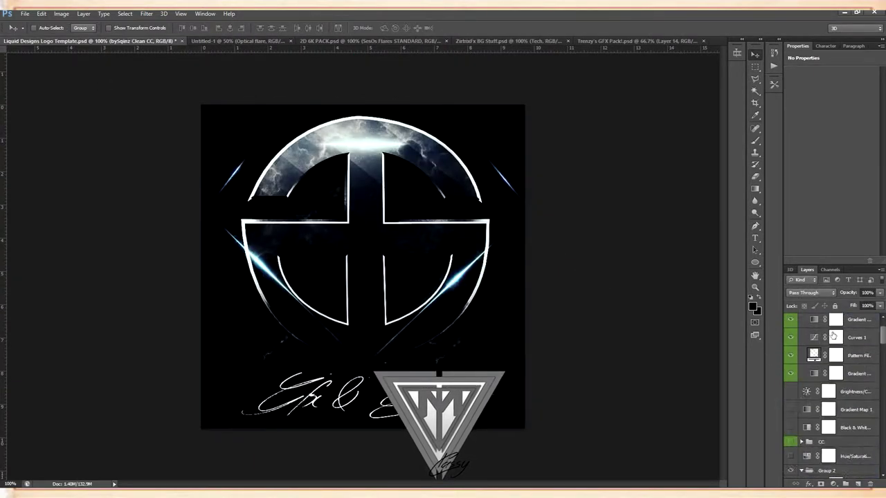
left_click(846, 484)
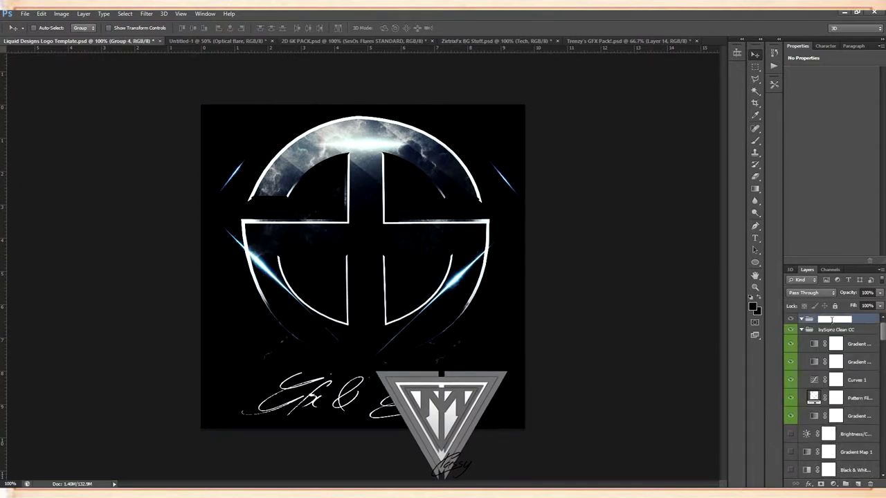
key("Return")
left_click(839, 330)
scroll(835, 415, "down", 20)
scroll(843, 440, "down", 4)
left_click(849, 472, "shift")
left_click_drag(883, 459, 882, 328)
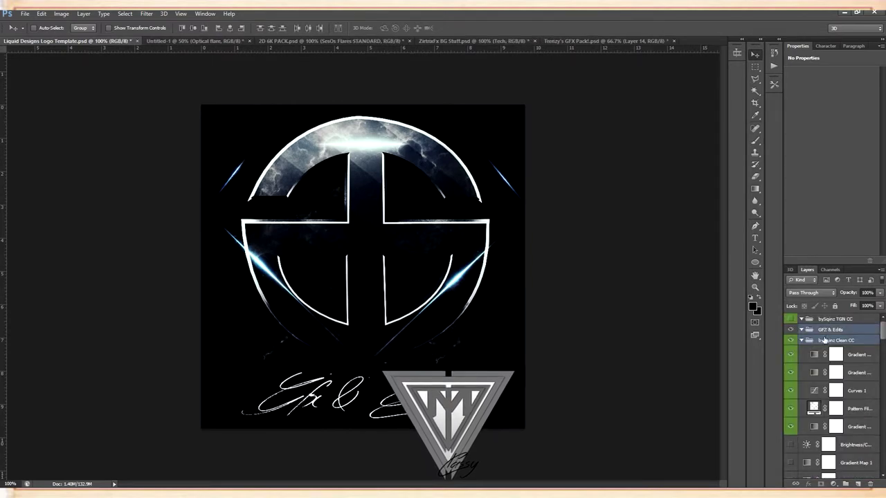
left_click(825, 333, "ctrl")
left_click(831, 469, "shift")
scroll(856, 392, "up", 15)
scroll(840, 374, "up", 15)
left_click(837, 391)
Move every layer from the bySqinz Clean CC group down to Layer 1 into the GFZ & Edits group and collapse it
left_click(830, 339)
scroll(832, 415, "down", 20)
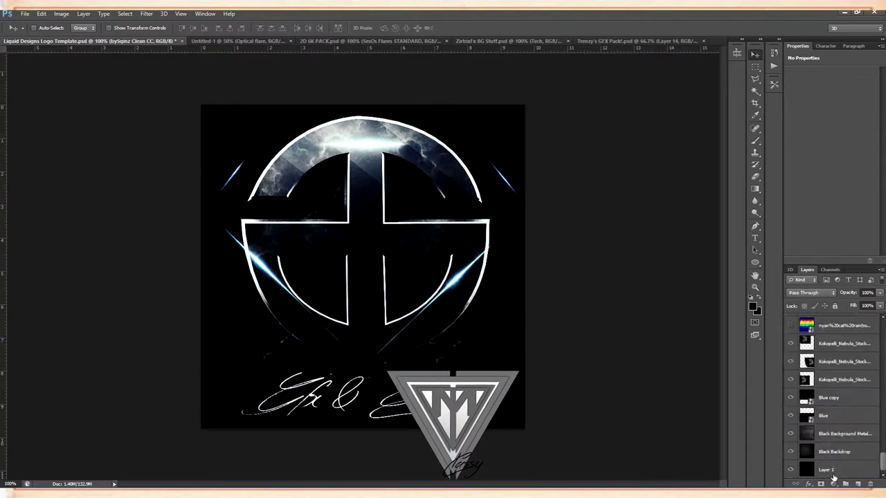
left_click(834, 472, "shift")
scroll(841, 415, "up", 20)
left_click_drag(847, 356, 832, 330)
left_click(801, 330)
Try copying the GFZ & Edits group into the banner at its centre, and delete the copy
left_click_drag(358, 272, 398, 247)
left_click_drag(416, 151, 412, 293)
key("Delete")
In the logo template, hide the bySqinz Clean CC group and the Blue copy 4 layer
left_click(114, 41)
left_click(803, 330)
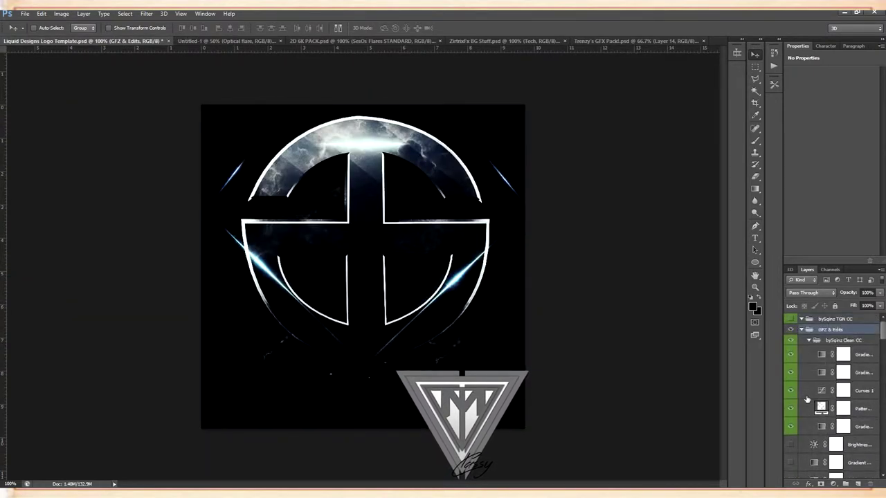
left_click(792, 340)
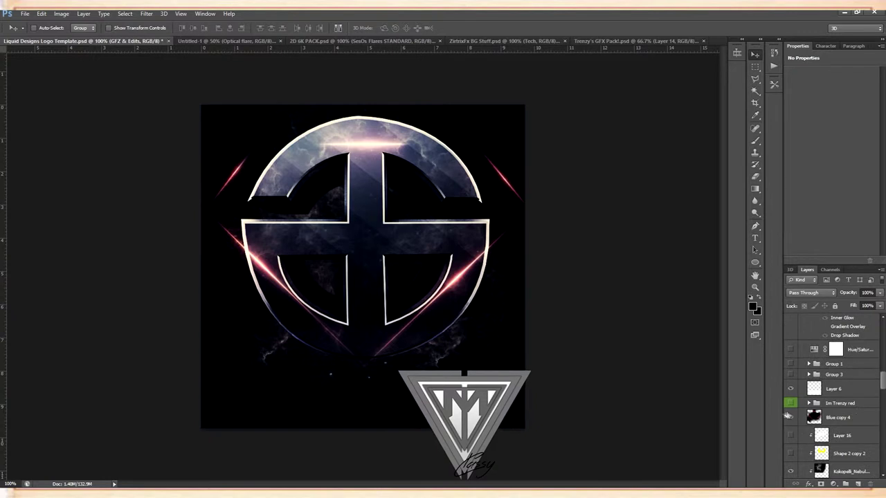
left_click(789, 417)
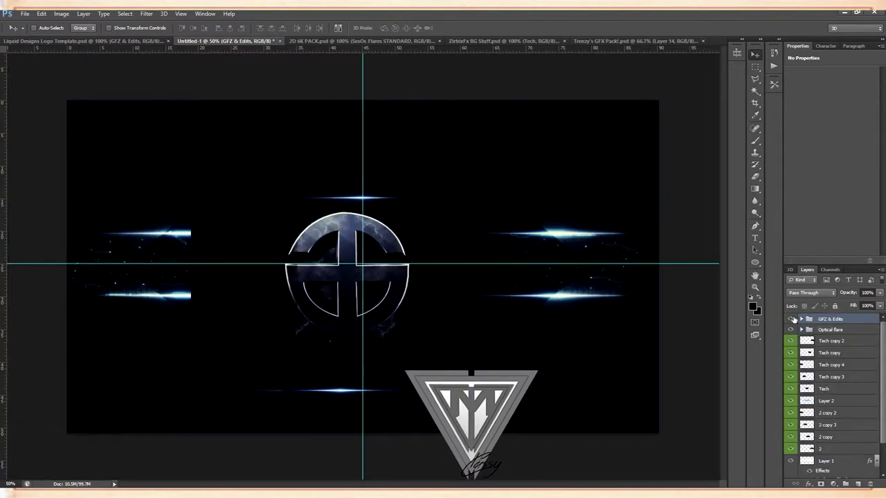
Examine the layers inside the banner's GFZ & Edits group and check how its visibility toggles affect the image
left_click(801, 319)
scroll(812, 381, "down", 3)
scroll(812, 380, "up", 5)
left_click(791, 331)
left_click(791, 331)
scroll(819, 358, "down", 15)
scroll(819, 357, "up", 15)
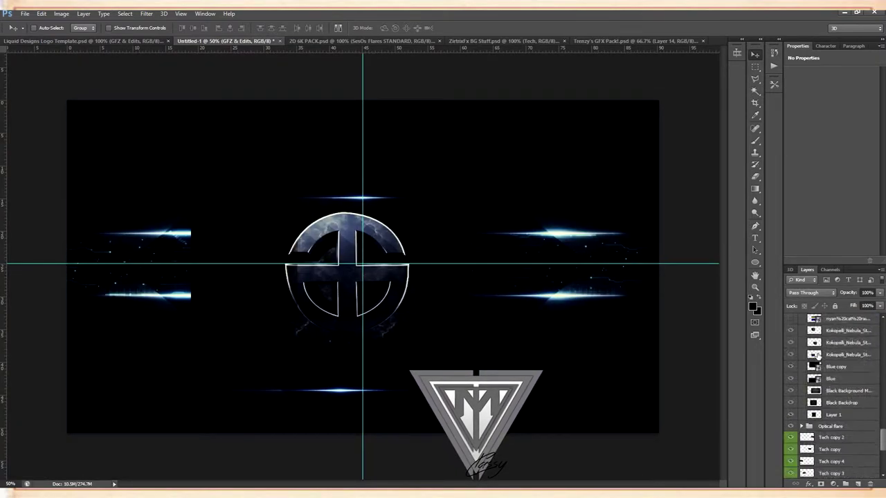
scroll(842, 393, "up", 5)
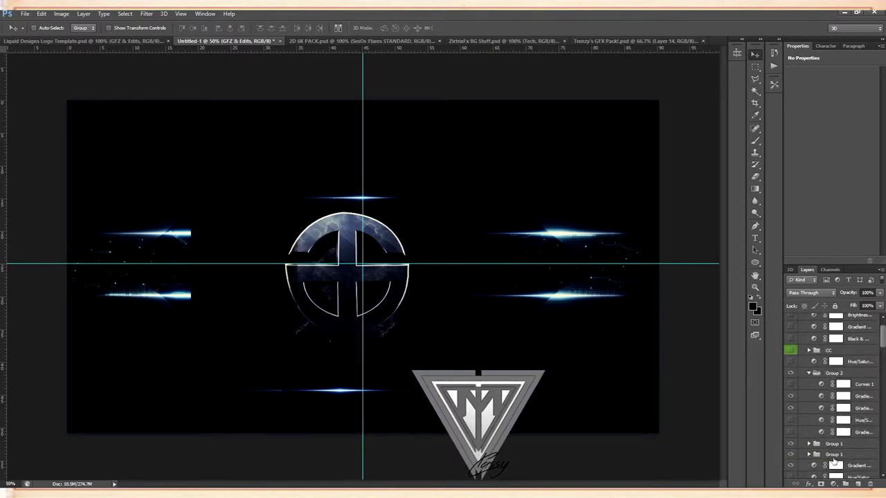
Scale down the GFZ & Edits group and position the logo at the crossing of the guides
left_click_drag(397, 322, 436, 320)
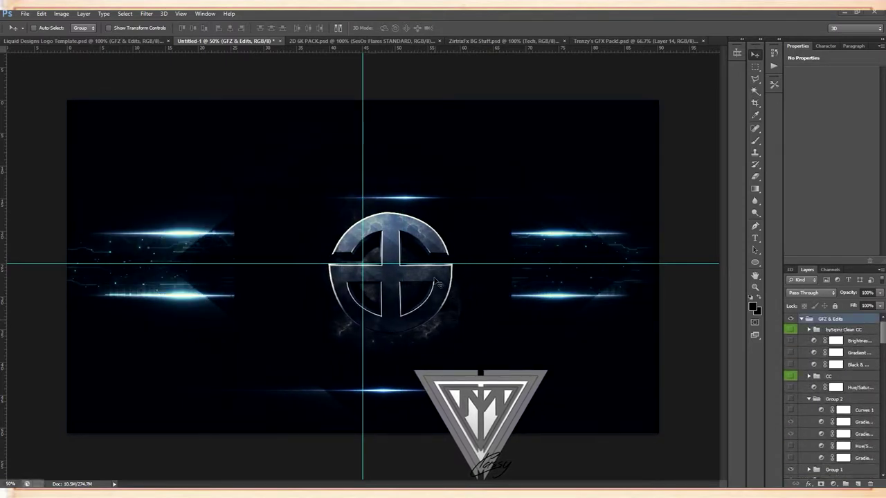
left_click_drag(608, 274, 582, 326)
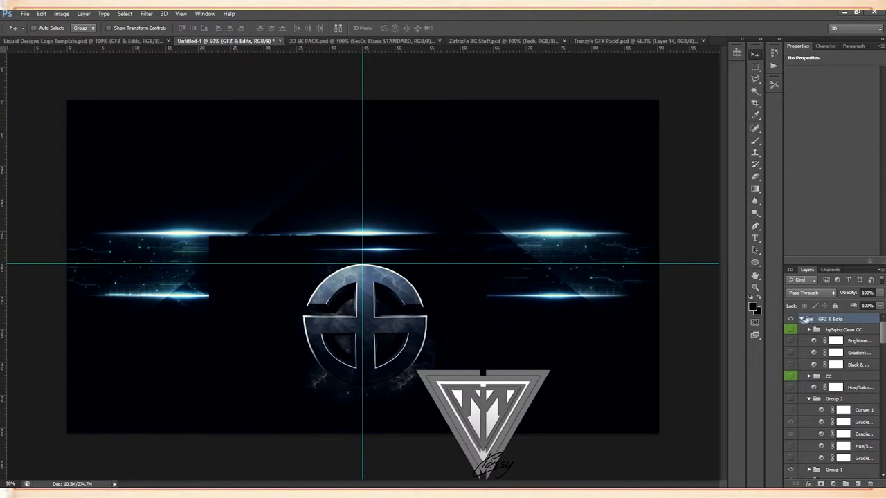
left_click(801, 319)
key("ctrl+t")
left_click_drag(658, 122, 513, 247)
left_click_drag(336, 376, 409, 252)
key("shift+Down")
key("shift+Down")
Try other blend modes, including Overlay, on the GFZ & Edits group to blend its dark background into the banner
left_click_drag(823, 292, 869, 296)
left_click(811, 293)
left_click(810, 168)
left_click_drag(390, 265, 399, 268)
key("ctrl+z")
key("ctrl+z")
left_click(811, 293)
left_click(684, 111)
key("Return")
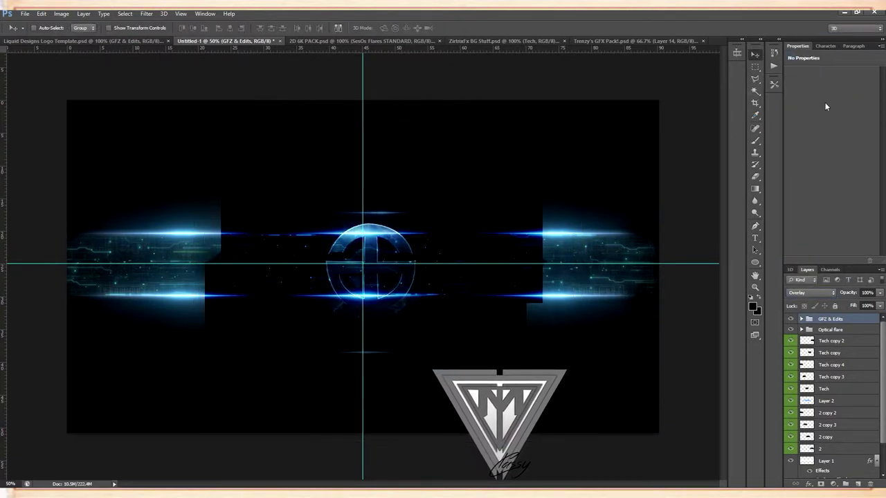
Try to erase the dark background around the logo on the group's Layer 1, Black Backdrop and Black Background Metal layers
left_click(757, 177)
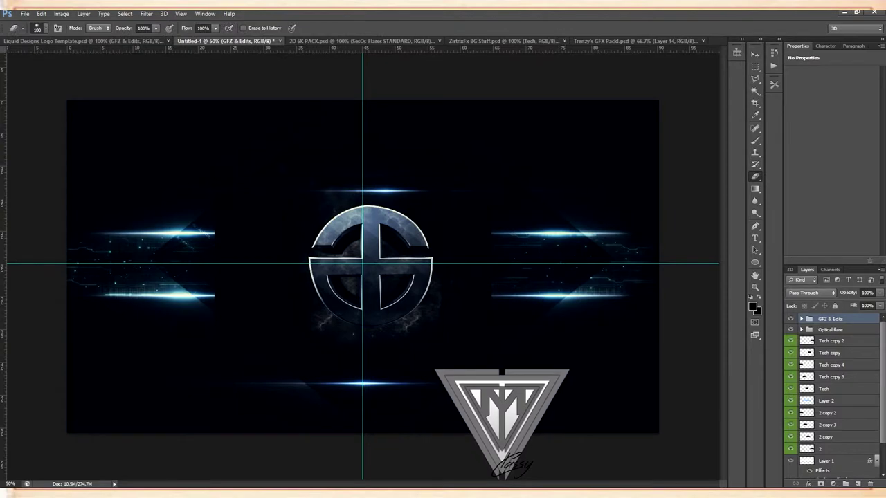
left_click(802, 319)
left_click(857, 341)
scroll(854, 346, "down", 15)
scroll(835, 419, "down", 6)
left_click(835, 386, "shift")
left_click(483, 254)
key("Return")
left_click(836, 381)
left_click(835, 371)
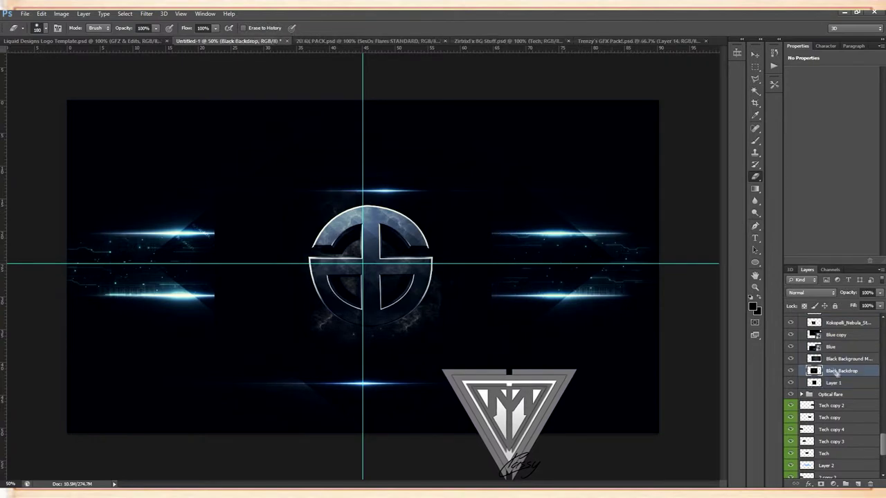
left_click(846, 359)
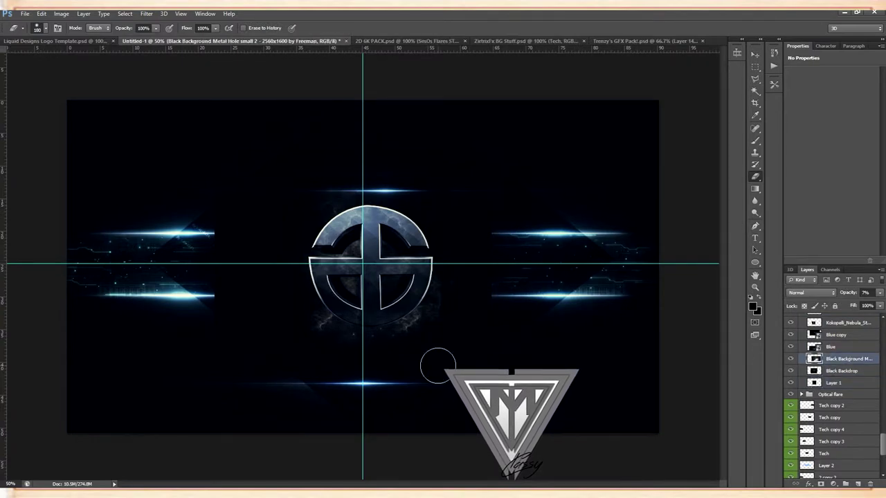
Step back through the history to before the GFZ & Edits group was added to the banner
key("ctrl+alt+z")
key("ctrl+alt+z")
key("ctrl+alt+z")
key("ctrl+alt+z")
key("ctrl+alt+z")
key("ctrl+alt+z")
key("ctrl+alt+z")
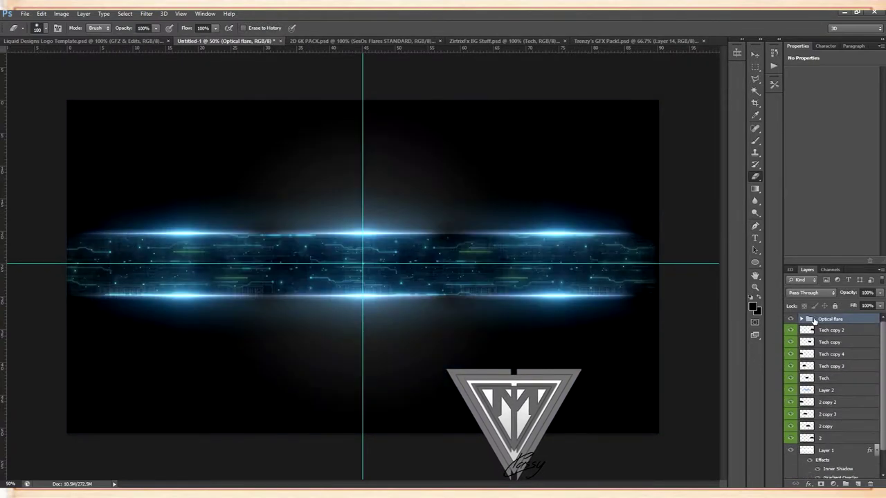
Open Mynx Nation logo.png from the Mynx Nation folder in the Pictures library
right_click(719, 40)
left_click(747, 84)
left_click(378, 245)
scroll(378, 245, "down", 4)
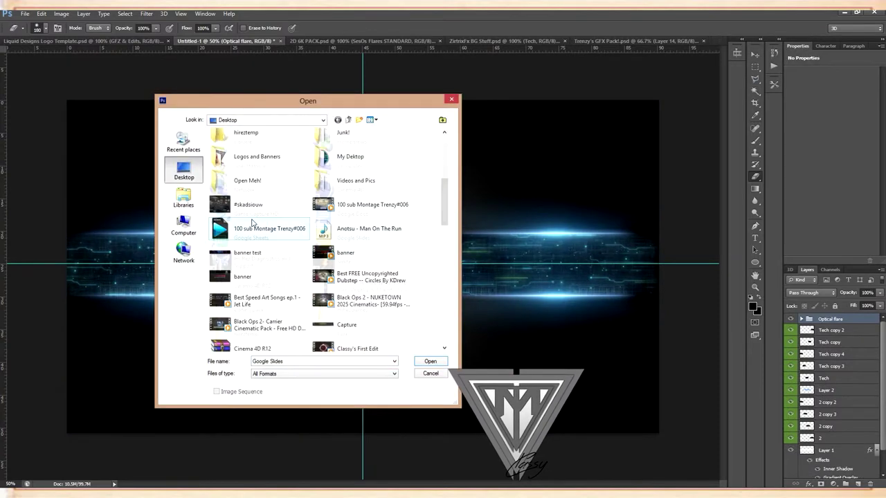
left_click(183, 198)
double_click(239, 168)
double_click(296, 214)
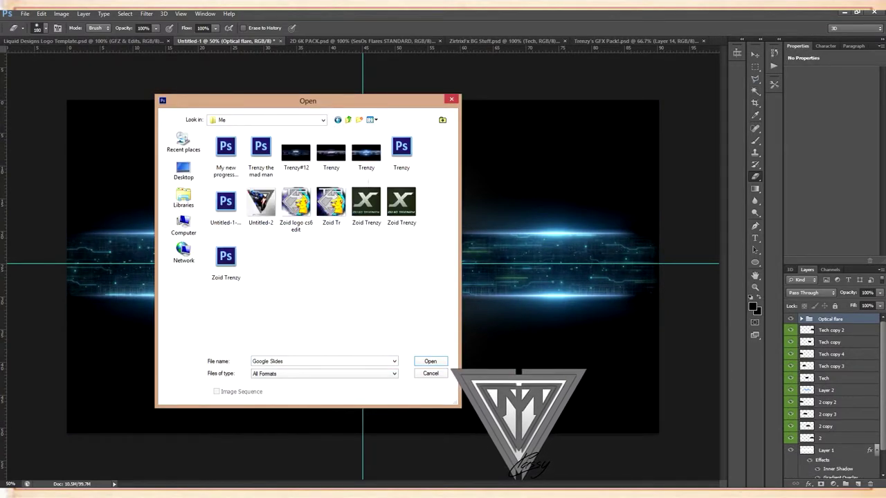
left_click(183, 197)
double_click(213, 162)
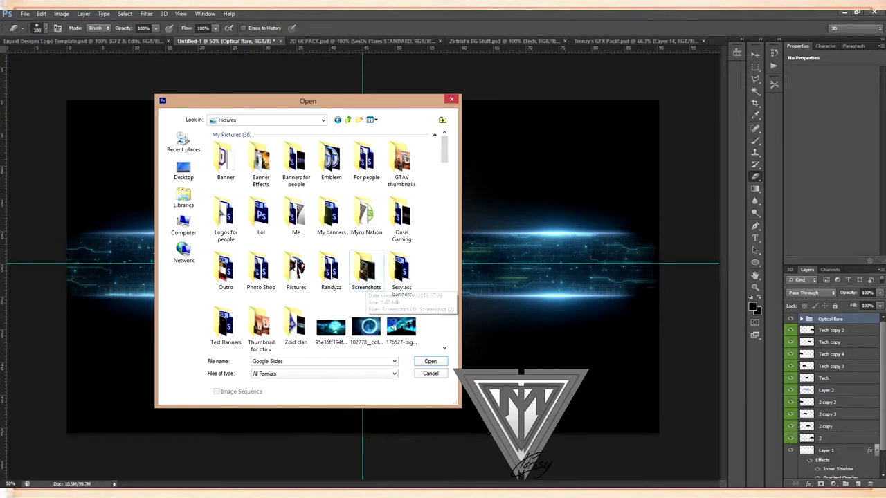
double_click(356, 221)
double_click(369, 201)
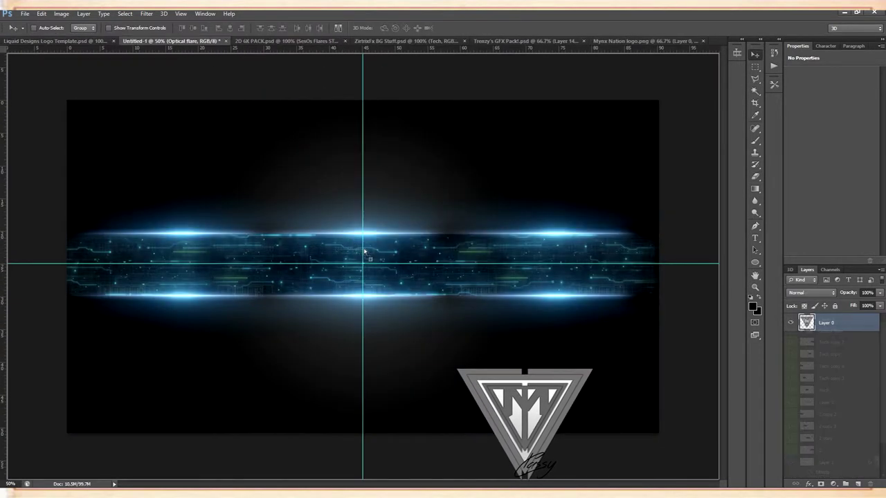
Copy the Mynx Nation logo into the banner, scale it down and centre it on the band
left_click_drag(166, 43, 363, 255)
key("ctrl+t")
left_click_drag(482, 188, 387, 232)
left_click(755, 54)
key("Return")
Add the text "Gfx & Edits" over the lower part of the logo in white 66.21 pt Across the Road
left_click(755, 238)
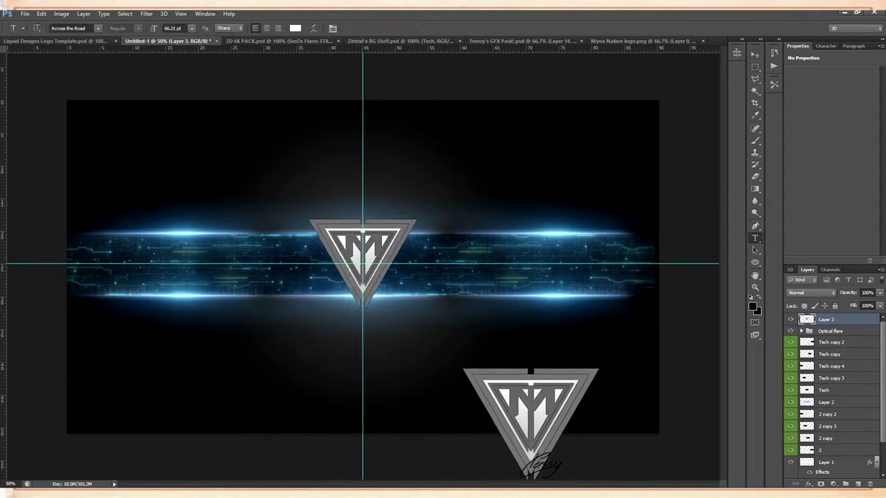
left_click(326, 285)
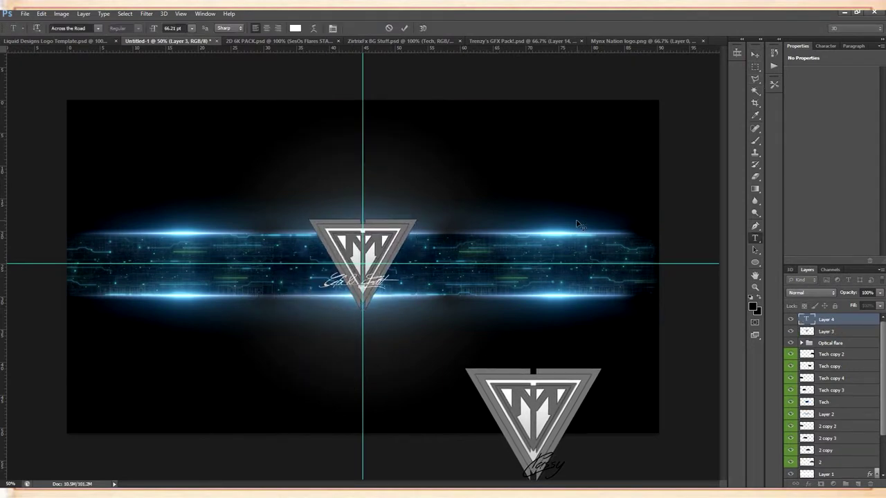
Copy the text layer style from Liquid Designs Logo Template.psd and paste it onto the banner's Gfx & Edits text layer
left_click(55, 41)
left_click(803, 331)
scroll(811, 352, "down", 10)
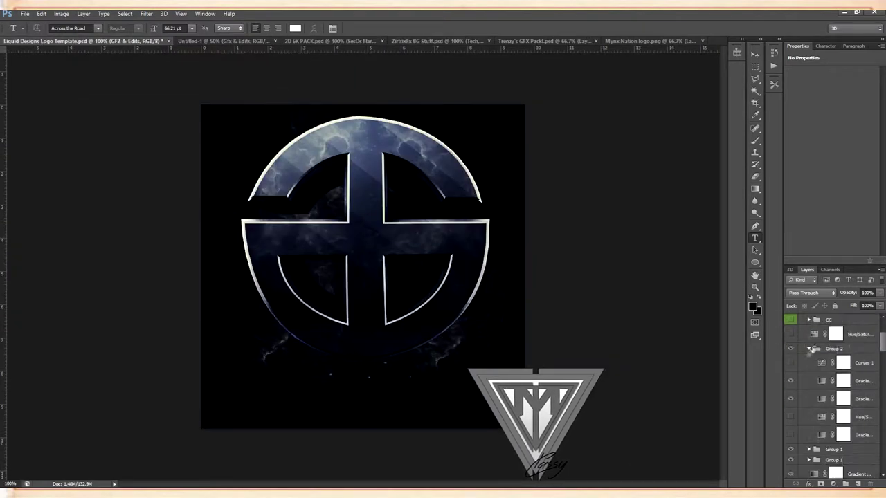
right_click(839, 397)
left_click(789, 260)
left_click(191, 41)
right_click(830, 320)
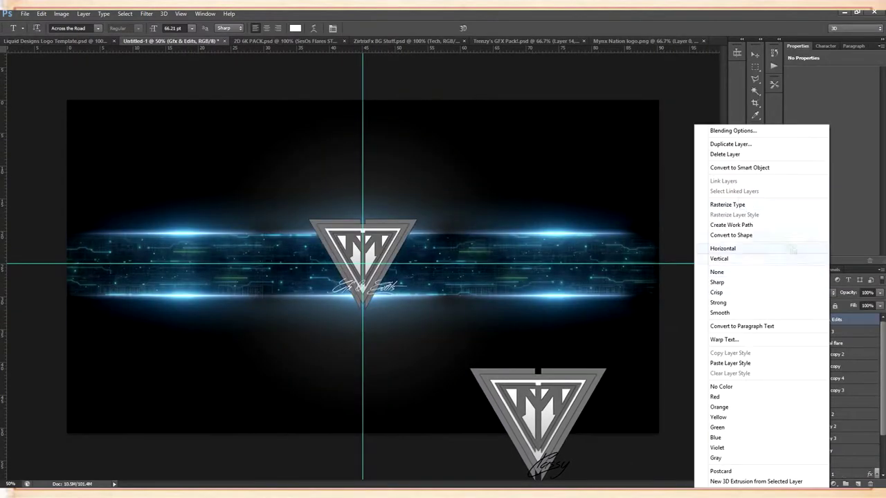
left_click(733, 363)
key("v")
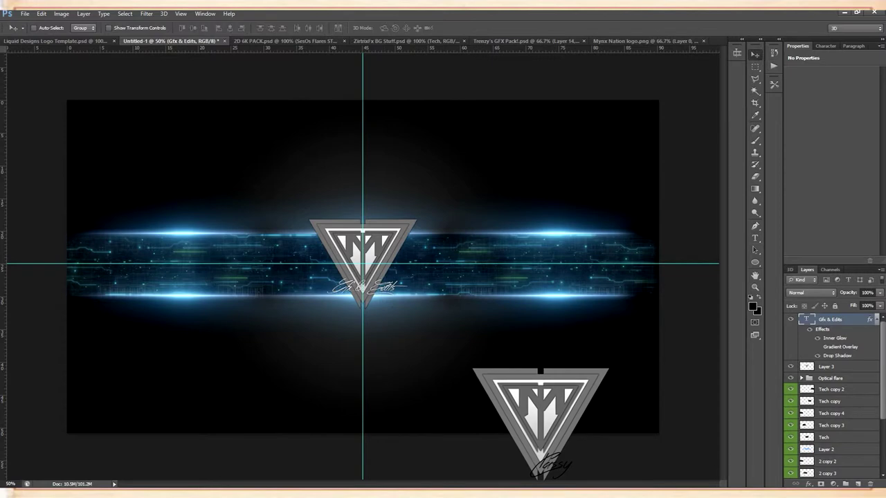
Copy the SesO Grunge layer from 2D 6K PACK.psd onto the left end of the banner's tech band
left_click(254, 41)
left_click(790, 409)
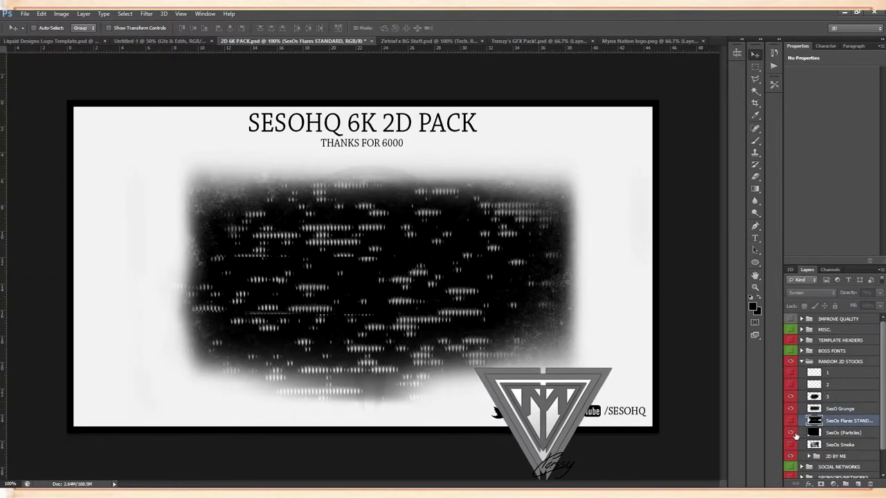
left_click_drag(815, 410, 187, 271)
Duplicate the SesO Grunge layer three times across the band and move all four grunge layers just above the Background
right_click(851, 320)
left_click(751, 170)
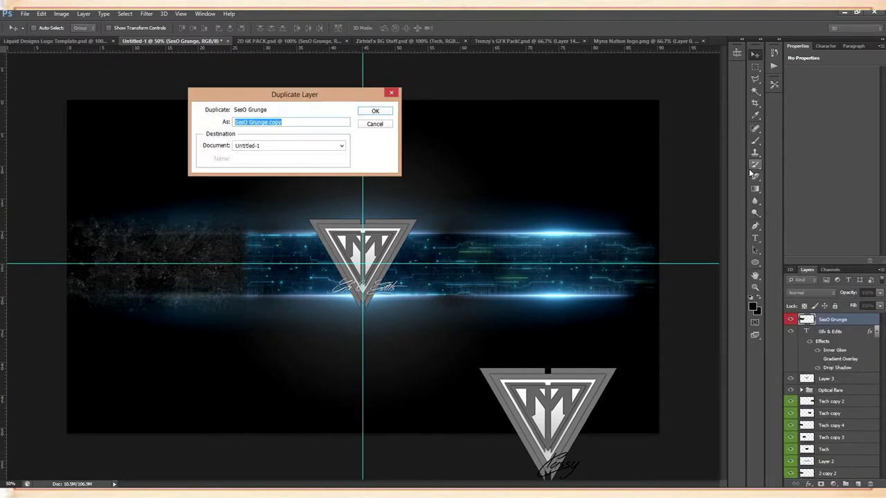
key("Return")
right_click(851, 321)
left_click(747, 170)
key("Return")
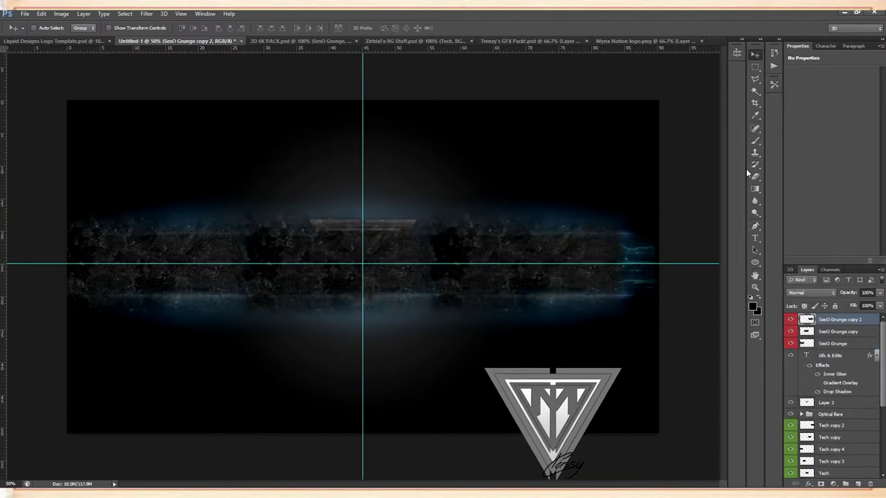
right_click(850, 321)
left_click(764, 167)
key("Return")
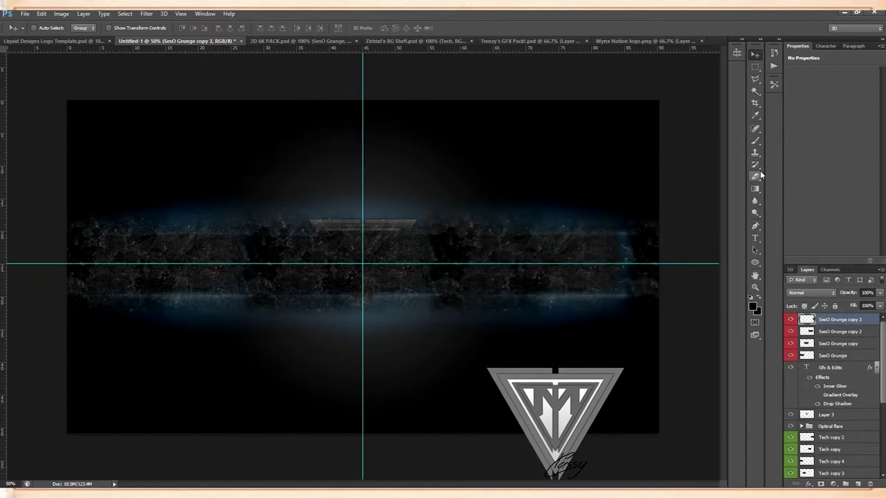
left_click(857, 345, "shift")
left_click_drag(834, 333, 830, 476)
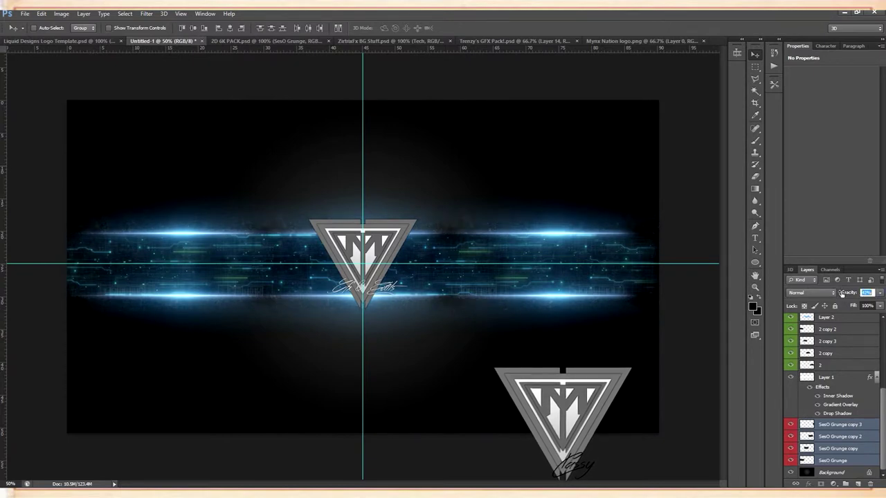
Copy the SesOs (Particles) layer from 2D 6K PACK.psd onto the left part of the banner, beneath Layer 1
left_click(249, 41)
left_click(790, 360)
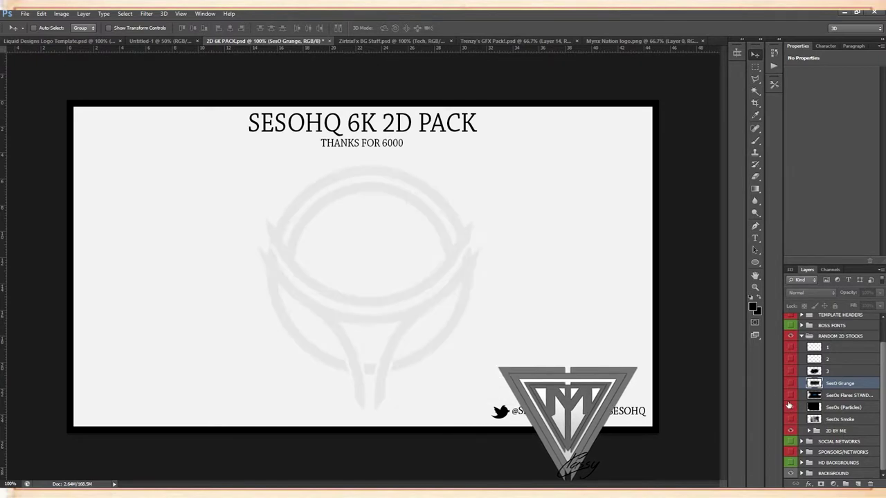
left_click_drag(831, 407, 214, 261)
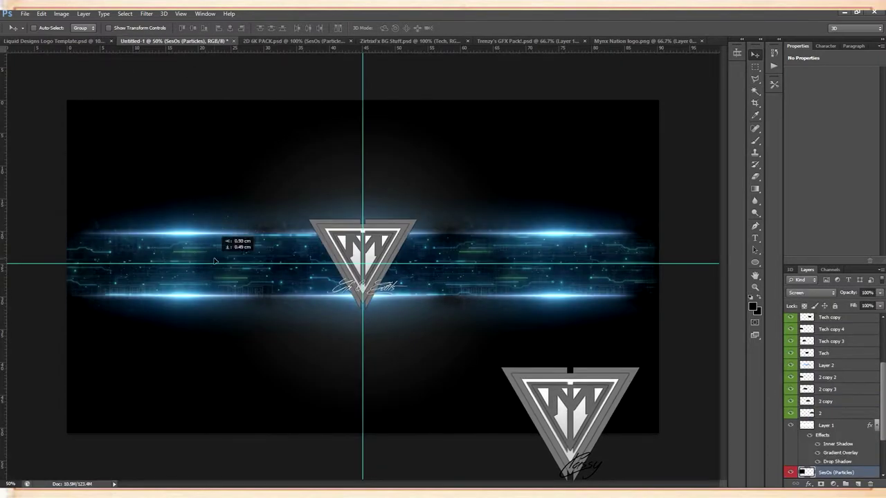
Duplicate the SesOs (Particles) layer twice and spread the copies along the band
right_click(857, 473)
left_click(725, 198)
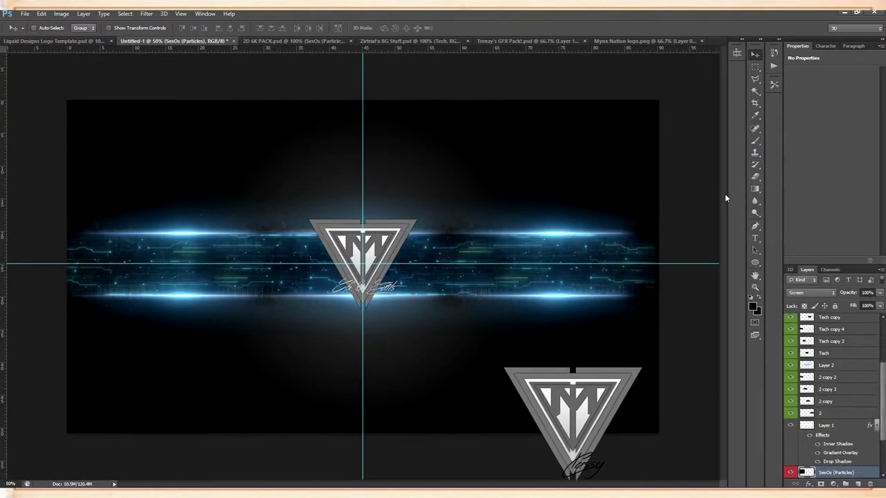
right_click(852, 473)
left_click(801, 148)
key("Return")
right_click(851, 472)
left_click(801, 149)
key("Return")
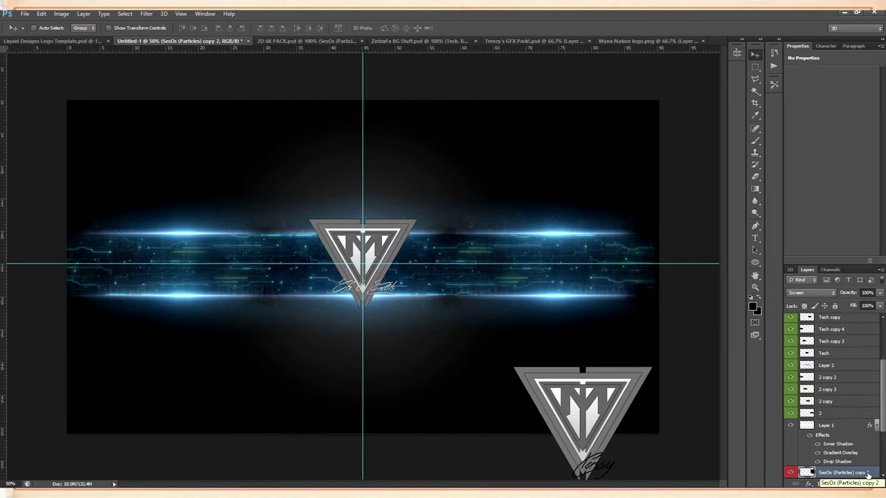
Close the Mynx Nation logo.png document
left_click(305, 41)
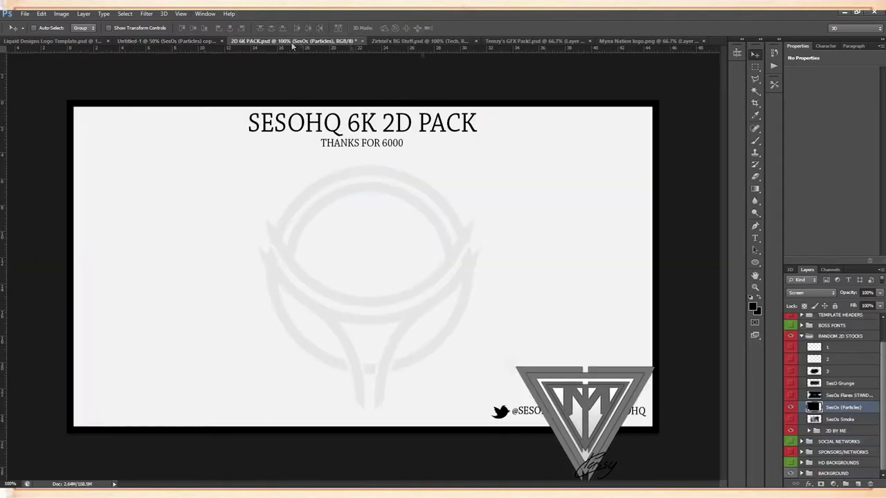
left_click(450, 41)
left_click(702, 41)
Preview individual stock layers in Trenzy's GFX Pack!.psd by showing and hiding each one
left_click(790, 449)
left_click(791, 450)
left_click(791, 461)
left_click(790, 461)
left_click(791, 425)
left_click(791, 425)
left_click(790, 402)
left_click(791, 402)
left_click(791, 389)
left_click(792, 389)
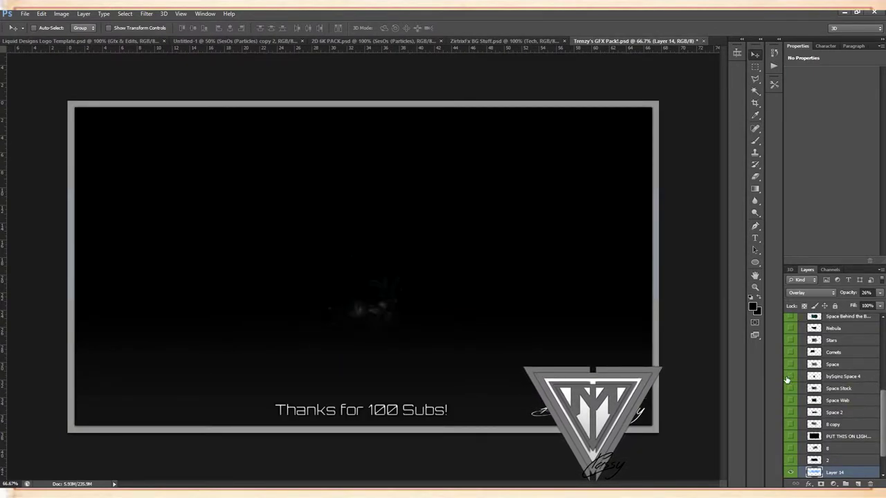
Try to copy the Space layer from Trenzy's GFX Pack!.psd into the banner
left_click(790, 366)
left_click(833, 365)
left_click_drag(415, 284, 407, 211)
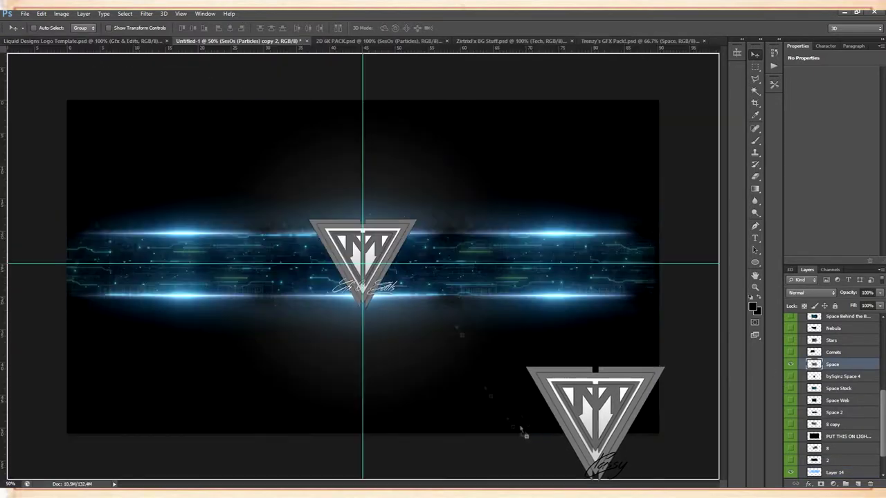
key("ctrl+Tab")
key("ctrl+Tab")
key("ctrl+Tab")
key("ctrl+shift+Tab")
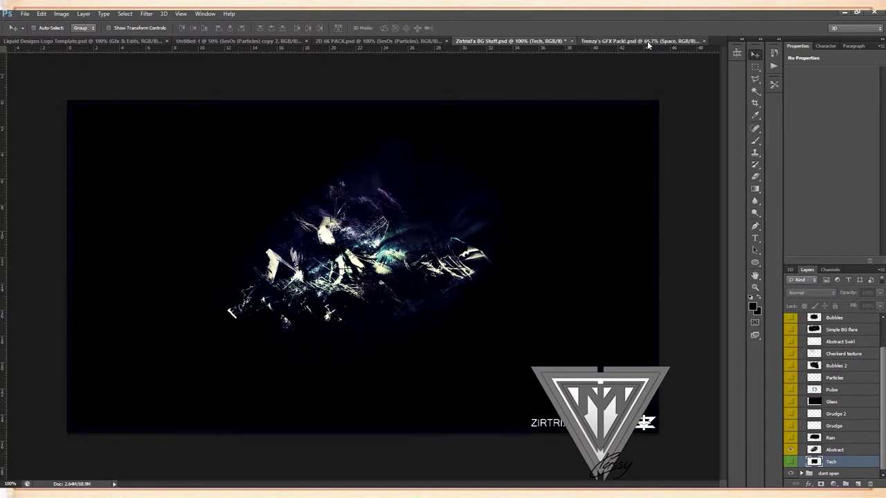
Examine more space textures in Trenzy's GFX Pack!.psd one at a time to find one that suits the band
left_click(644, 41)
left_click(792, 389)
left_click(792, 389)
left_click(793, 401)
left_click(793, 401)
left_click(793, 413)
left_click(793, 413)
left_click(792, 425)
left_click(792, 426)
left_click(791, 449)
left_click(792, 450)
left_click(791, 461)
left_click(791, 461)
Copy the Nebula layer from Trenzy's GFX Pack!.psd onto the left part of the banner's band
left_click(791, 472)
left_click(824, 471)
left_click_drag(362, 291, 232, 229)
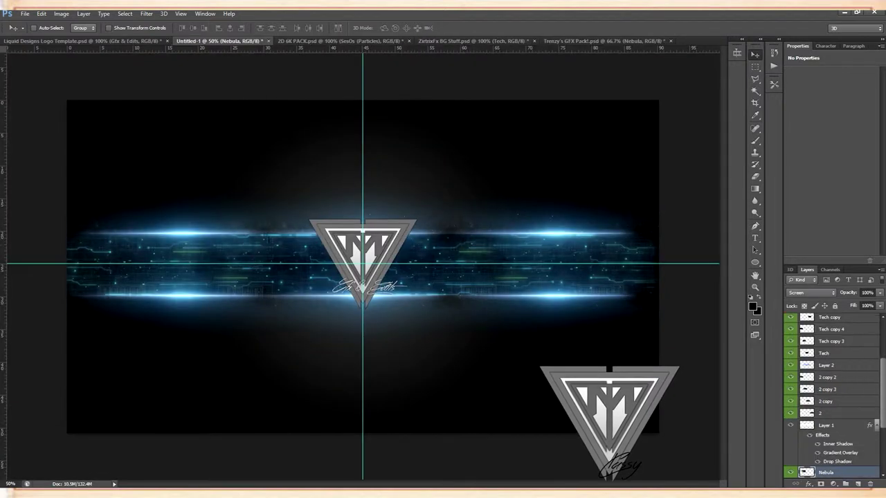
Duplicate the Nebula layer three times and distribute the copies along the whole tech band
right_click(830, 320)
left_click(730, 168)
key("Return")
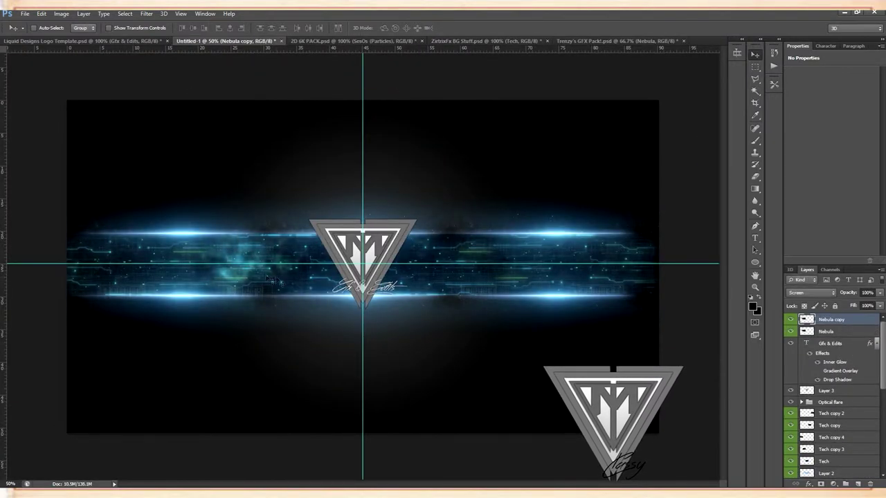
right_click(852, 320)
left_click(746, 177)
left_click(384, 151)
right_click(834, 321)
left_click(742, 177)
left_click(378, 151)
right_click(828, 321)
left_click(725, 169)
key("Return")
left_click_drag(253, 261, 601, 263)
right_click(837, 321)
left_click(735, 168)
key("Return")
left_click_drag(440, 259, 590, 268)
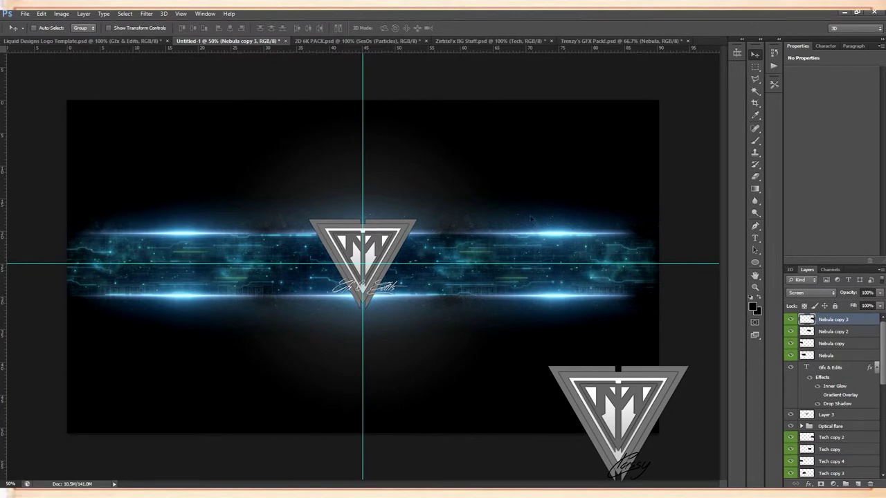
Copy the city skyline image from the HD BACKGROUNDS group of 2D 6K PACK.psd to the banner's left edge, starting at the band's upper line
key("ctrl+Tab")
left_click(789, 341)
left_click(789, 341)
left_click(801, 394)
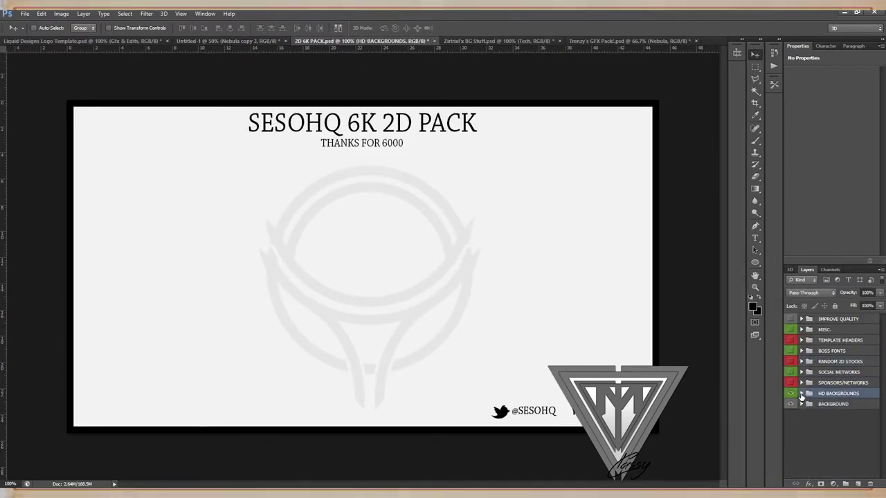
left_click(801, 393)
left_click(791, 406)
left_click(844, 406)
left_click_drag(369, 270, 197, 315)
left_click_drag(202, 330, 184, 311)
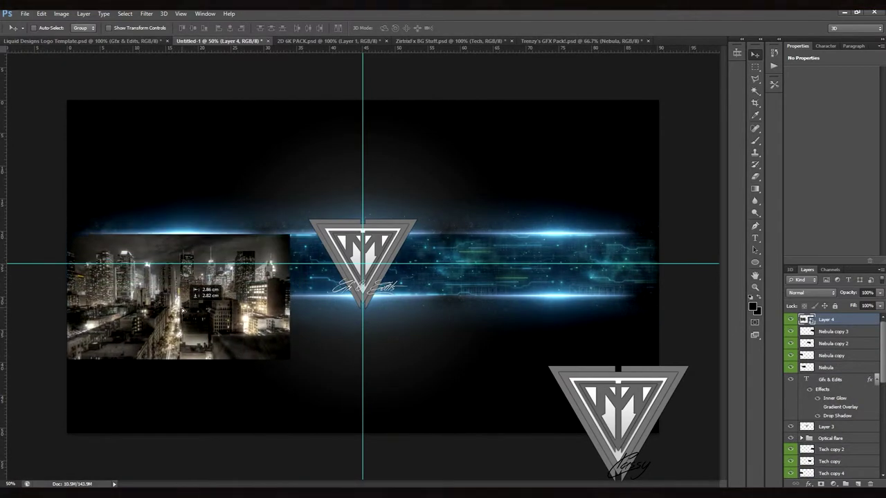
Duplicate the city skyline layer and shift the copy right so it overlaps the first image's right end
right_click(827, 319)
left_click(774, 154)
key("Return")
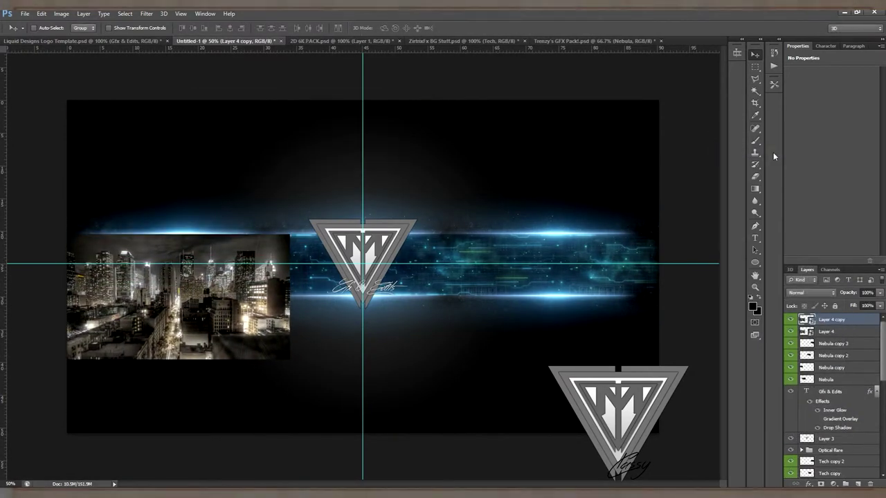
key("shift+Right")
key("shift+Right")
key("shift+Right")
key("shift+Right")
key("shift+Right")
key("shift+Right")
key("shift+Right")
key("shift+Right")
key("shift+Right")
key("shift+Right")
key("shift+Right")
key("shift+Right")
key("shift+Right")
key("shift+Right")
key("shift+Right")
key("shift+Right")
key("shift+Right")
key("shift+Right")
key("shift+Right")
key("shift+Right")
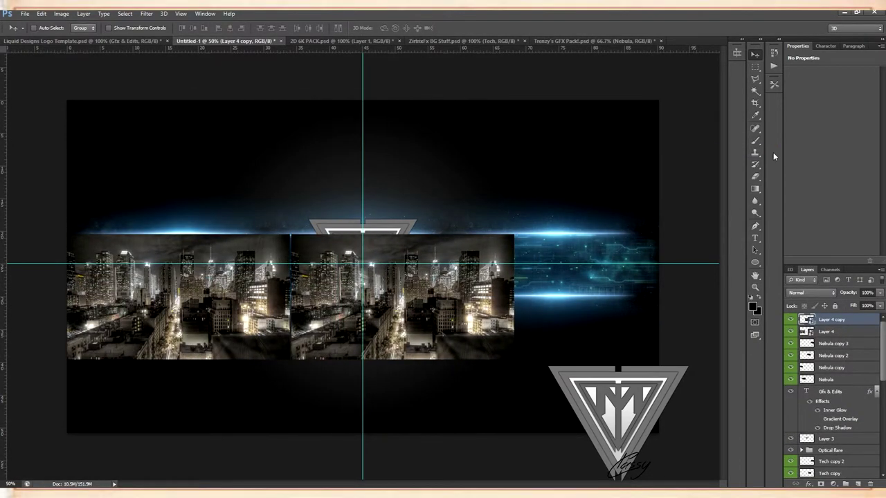
key("shift+Left")
key("shift+Left")
key("shift+Left")
key("shift+Left")
key("shift+Left")
key("shift+Left")
key("shift+Left")
key("shift+Left")
key("shift+Left")
key("shift+Left")
key("shift+Left")
Duplicate the shifted city skyline copy and move the new one right until it reaches the banner's right edge
right_click(828, 319)
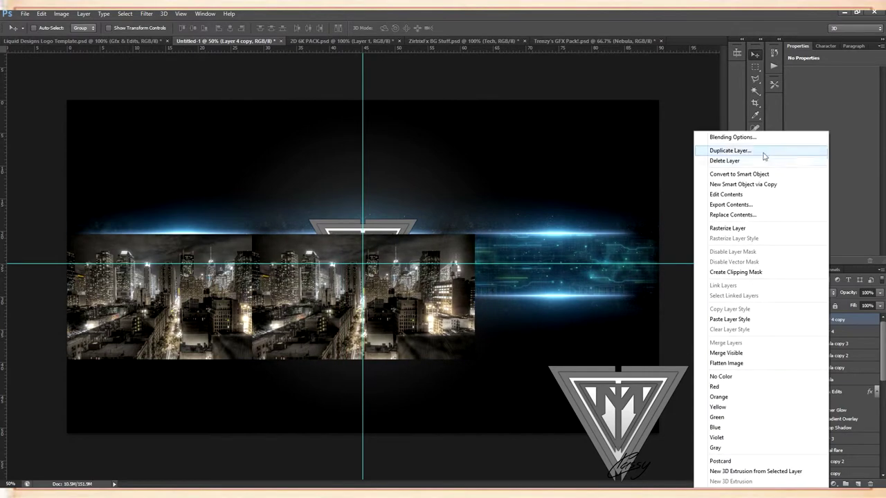
left_click(764, 157)
key("Return")
key("shift+Right")
key("shift+Right")
key("shift+Right")
key("shift+Right")
key("shift+Right")
key("shift+Right")
key("shift+Right")
key("shift+Right")
key("shift+Right")
key("shift+Right")
key("shift+Right")
key("shift+Right")
key("shift+Right")
key("shift+Right")
key("shift+Right")
key("shift+Right")
key("shift+Right")
key("shift+Right")
key("shift+Right")
key("shift+Right")
key("shift+Left")
key("shift+Left")
key("shift+Left")
key("shift+Left")
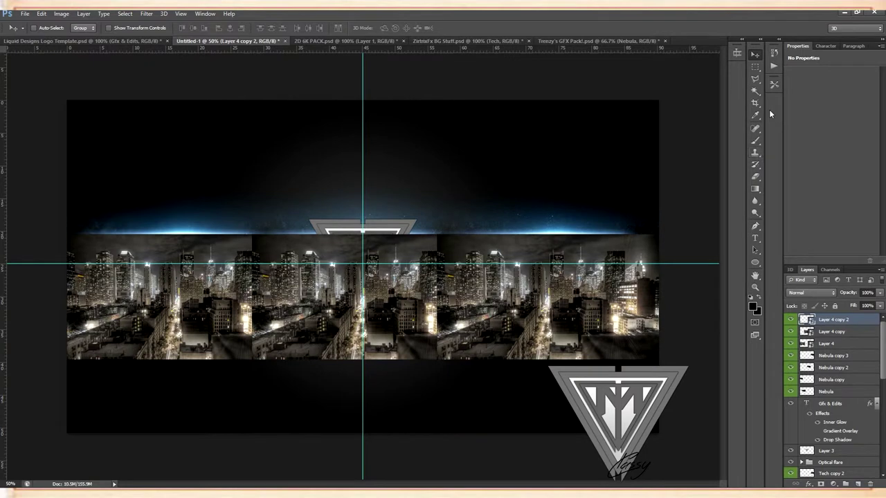
Rasterize the two skyline copies and erase their left edges softly so the seams between the images blend
left_click(756, 178)
left_click(445, 246)
key("Return")
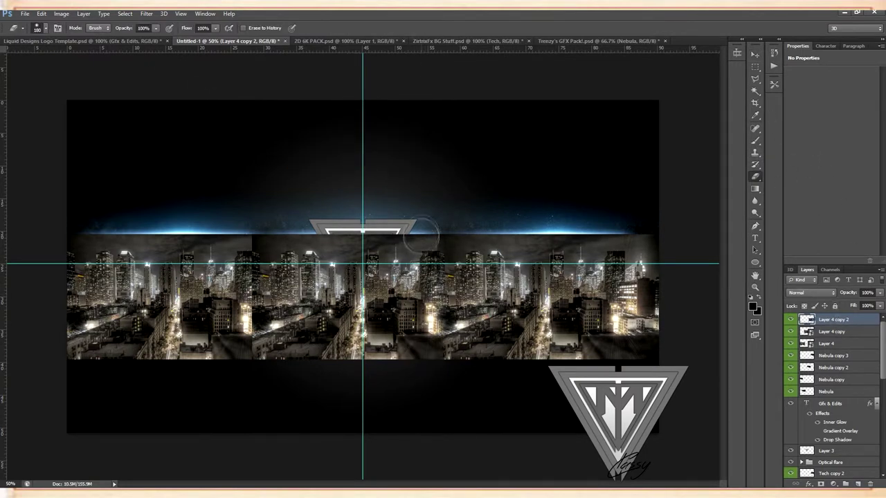
left_click(830, 331)
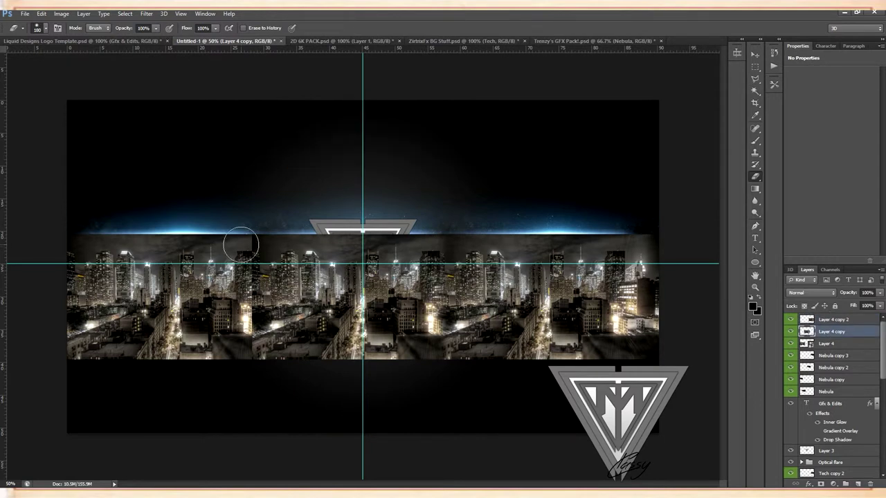
Move all three skyline layers down the layer stack to directly above the SesOs (Particles) copy 2 layer
left_click(835, 321)
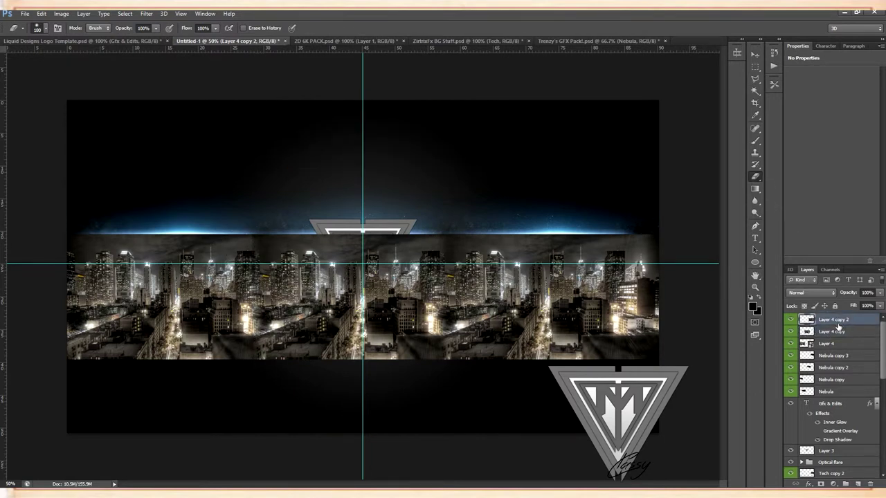
left_click(841, 343, "shift")
left_click_drag(837, 331, 818, 383)
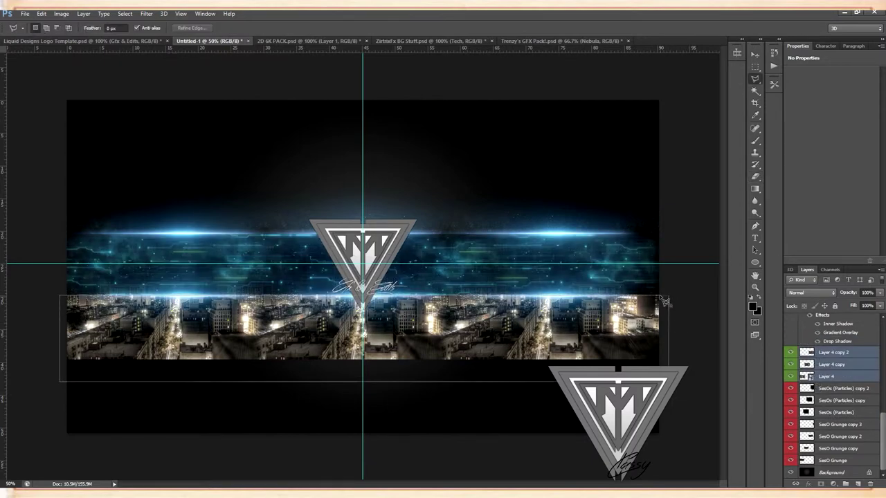
Try to erase the selected area below the band's lower line on all three skyline layers at once
left_click(755, 177)
left_click(422, 363)
left_click(372, 152)
left_click(415, 364)
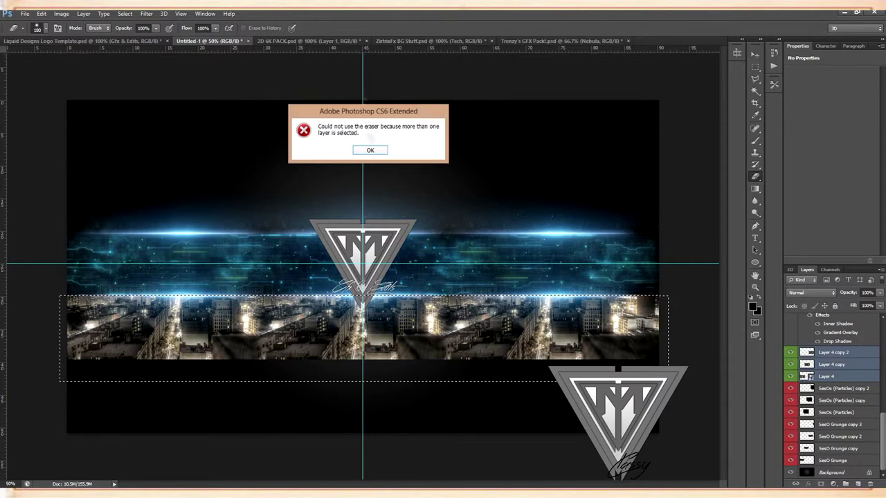
left_click(371, 151)
Erase the skyline within the selected area below the band's lower line, one skyline layer at a time
left_click(834, 353)
key("Delete")
left_click(832, 365)
key("Delete")
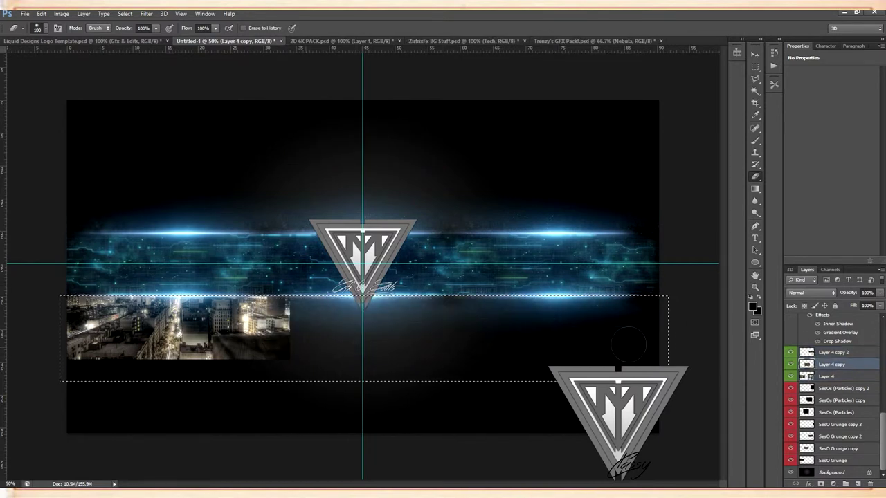
left_click(819, 377)
left_click_drag(277, 332, 7, 288)
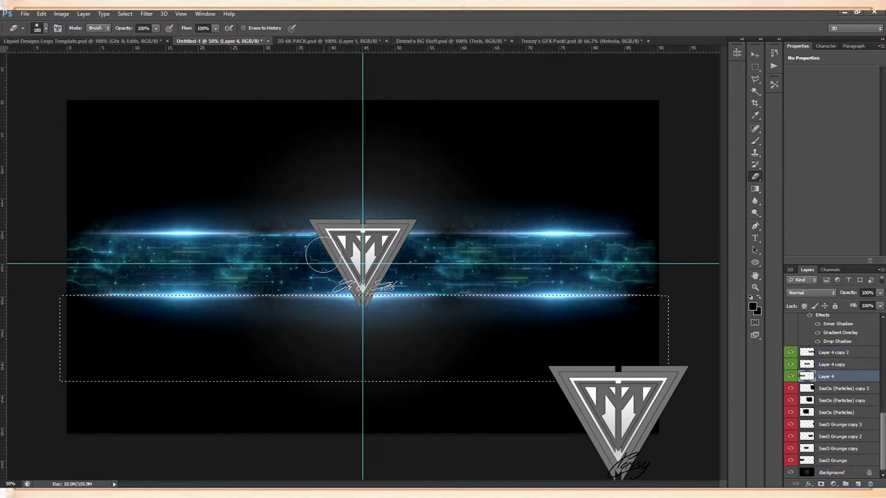
Move the three skyline layers directly above the Tech layers and lower their opacity so the tech texture shows through
left_click(836, 355, "shift")
left_click(849, 389)
left_click(850, 376)
left_click(839, 354, "shift")
left_click_drag(839, 355, 833, 432)
left_click_drag(843, 294, 810, 295)
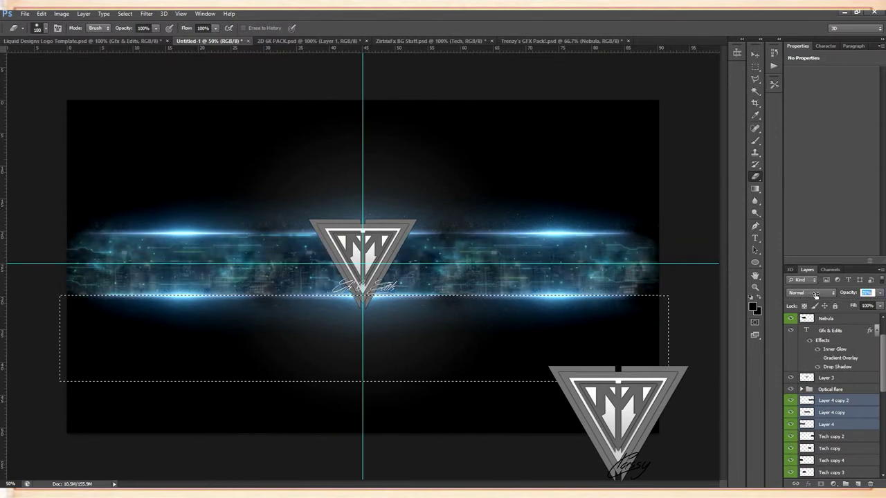
Lower the opacity of the five Tech layers and set the four layers named 2 to 73% opacity
scroll(853, 370, "down", 3)
left_click(830, 340)
left_click(841, 352, "ctrl")
left_click(844, 379, "ctrl")
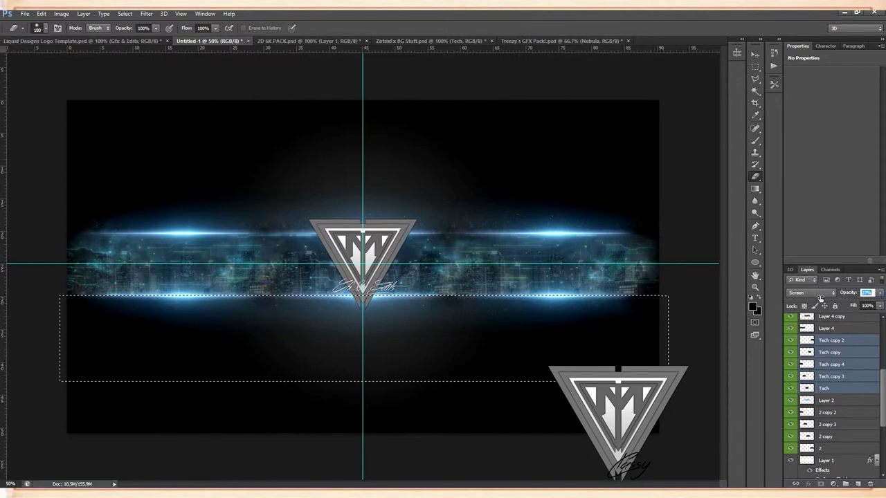
left_click(803, 413)
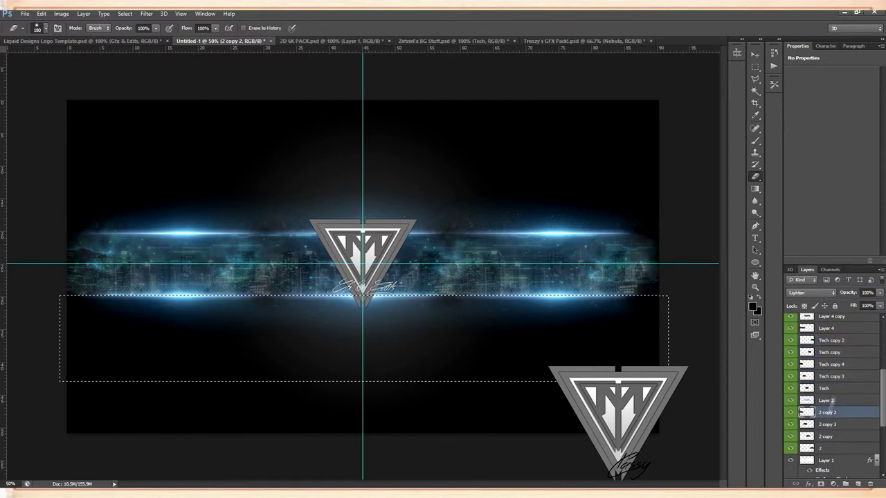
left_click(827, 449, "shift")
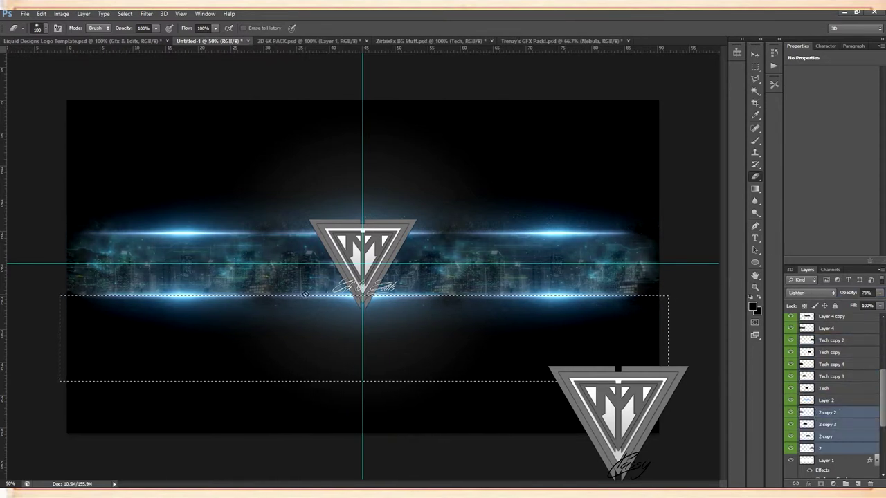
Clear the selection below the tech band
left_click(755, 56)
left_click(755, 79)
left_click(702, 84)
double_click(692, 136)
left_click(359, 151)
left_click(755, 239)
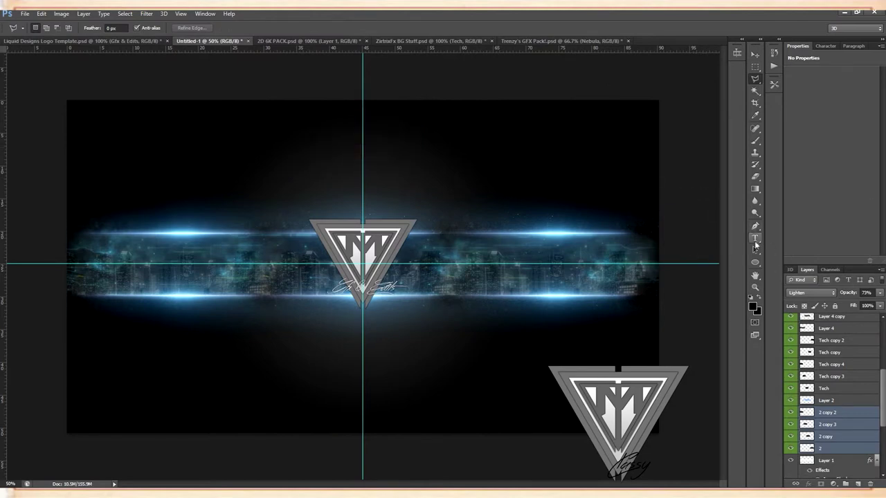
Copy the YouTube logo from the SOCIAL NETWORKS group of 2D 6K PACK.psd onto the banner, right of the triangle logo
left_click(312, 41)
left_click(791, 319)
scroll(828, 391, "up", 2)
left_click(803, 363)
left_click(790, 383)
left_click(790, 383)
left_click(790, 372)
left_click(755, 54)
left_click(817, 374)
left_click(802, 372)
left_click(791, 445)
left_click(790, 445)
left_click(791, 375)
left_click(791, 375)
left_click(834, 374)
left_click_drag(252, 335, 427, 276)
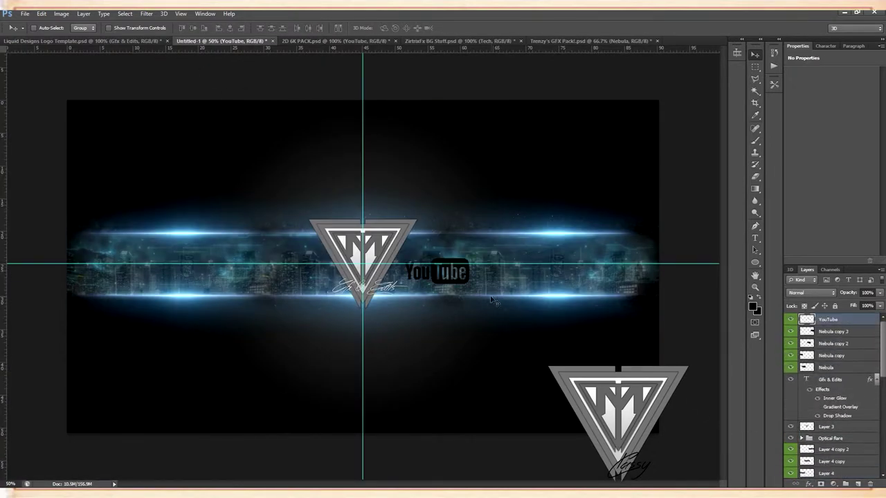
Shrink the YouTube logo to a small icon and place it beside the triangle logo's upper right corner
key("ctrl+t")
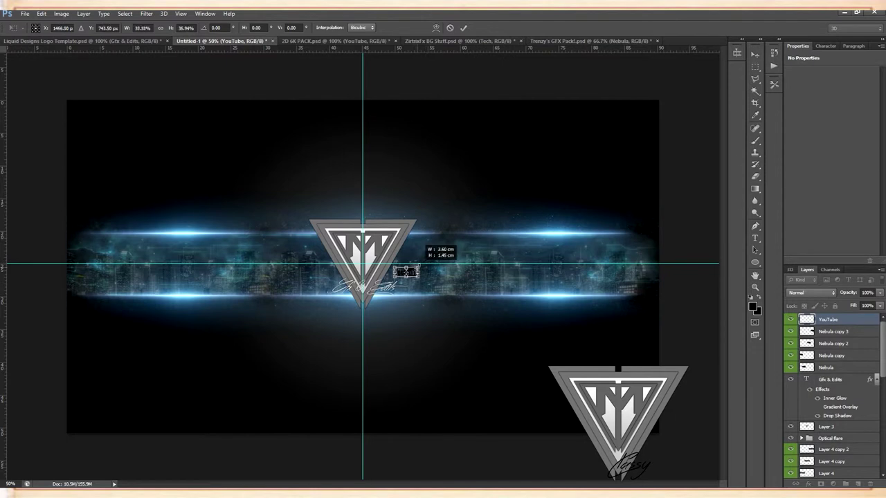
key("t")
left_click(337, 148)
Add the text Gfx & Edits right of the YouTube icon in 18 pt TYPOGRAPH PRO
left_click(425, 239)
left_click(188, 27)
left_click(190, 123)
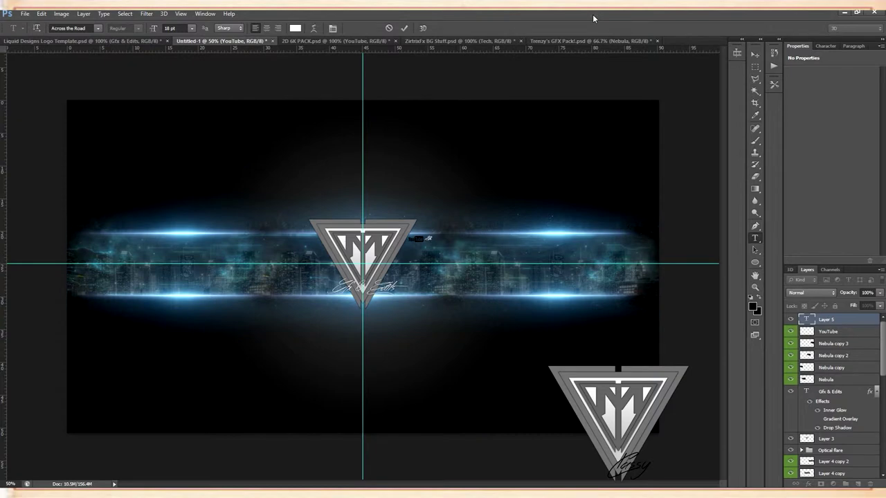
left_click(97, 28)
scroll(139, 215, "down", 10)
scroll(138, 215, "down", 5)
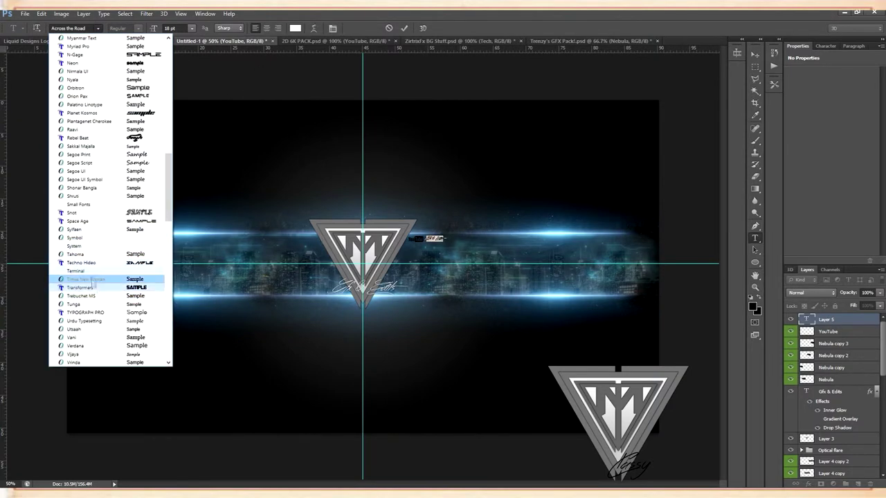
left_click(90, 313)
key("ctrl+Return")
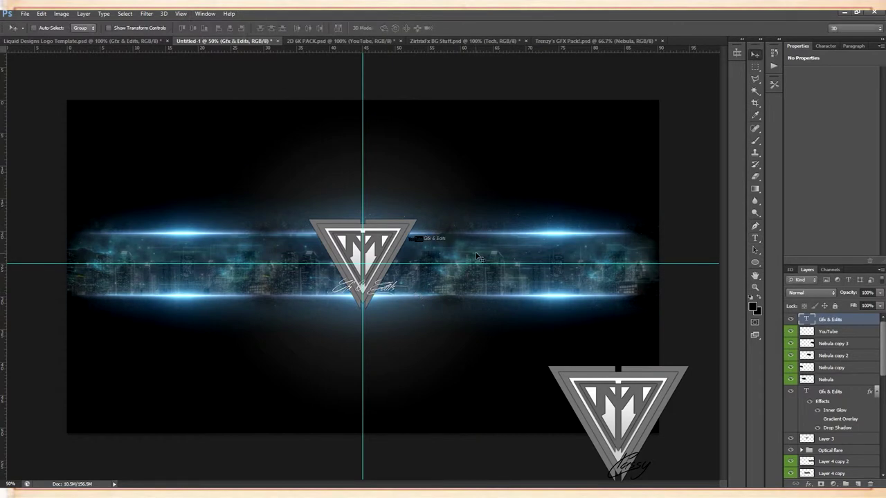
Open the Zoid logo cs6 edit.psd document
left_click(648, 42)
right_click(688, 41)
left_click(716, 82)
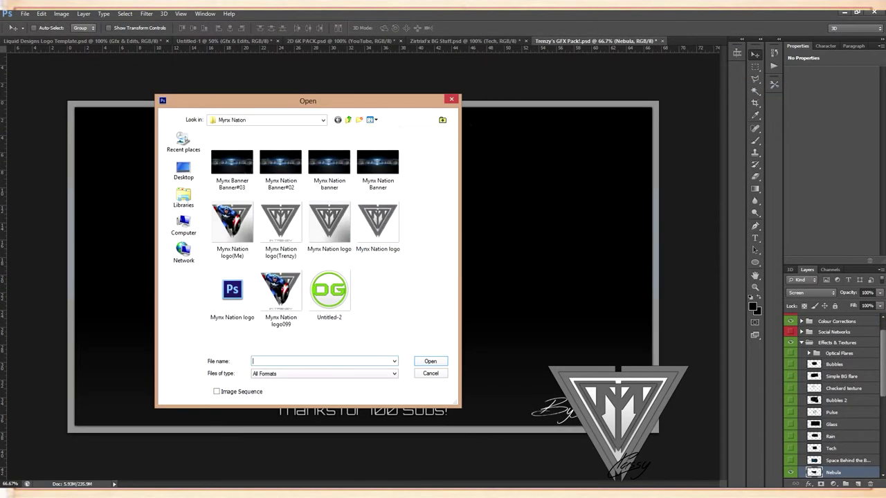
left_click(185, 196)
double_click(242, 177)
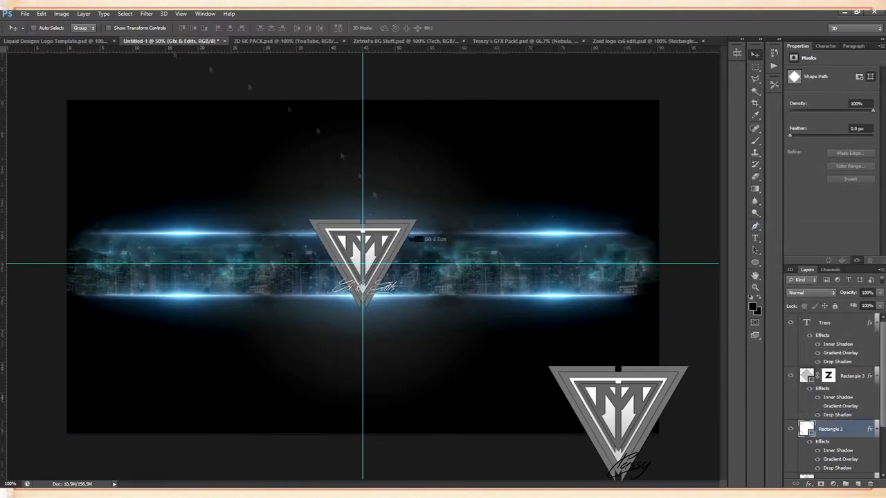
Apply the layer style of the Zoid logo's Rectangle 2 to the banner's YouTube icon
scroll(829, 334, "down", 3)
right_click(829, 332)
key("Escape")
Copy the Twitter bird from the SOCIAL NETWORKS group of 2D 6K PACK.psd onto the banner
left_click(305, 41)
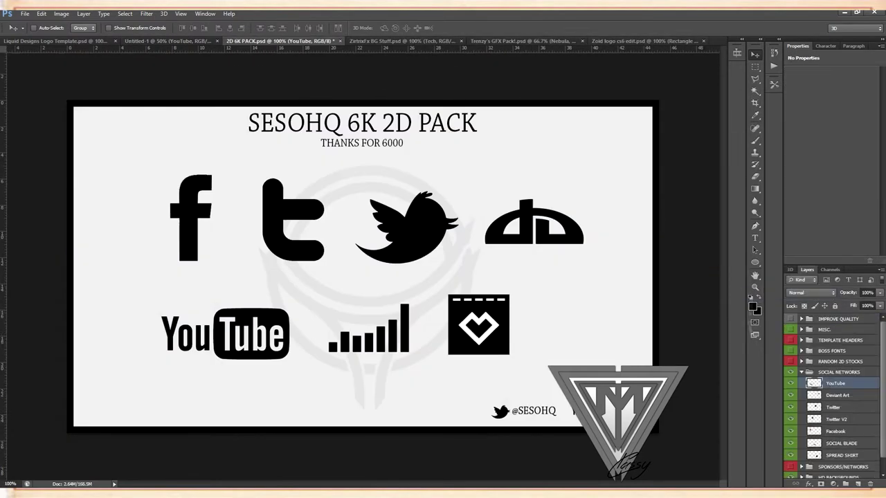
left_click(830, 408)
left_click(832, 420)
left_click(832, 408)
left_click_drag(413, 207, 396, 270)
Scale the Twitter bird to about 11% and place it just below the YouTube icon beside the triangle logo
key("ctrl+t")
key("shift+Right")
key("shift+Right")
key("shift+Right")
key("shift+Right")
key("shift+Right")
key("shift+Right")
key("shift+Right")
key("shift+Right")
key("shift+Right")
key("shift+Up")
key("shift+Up")
key("shift+Up")
key("shift+Up")
key("shift+Up")
key("shift+Up")
key("shift+Up")
key("shift+Up")
key("shift+Left")
key("shift+Left")
key("shift+Up")
key("shift+Up")
key("shift+Up")
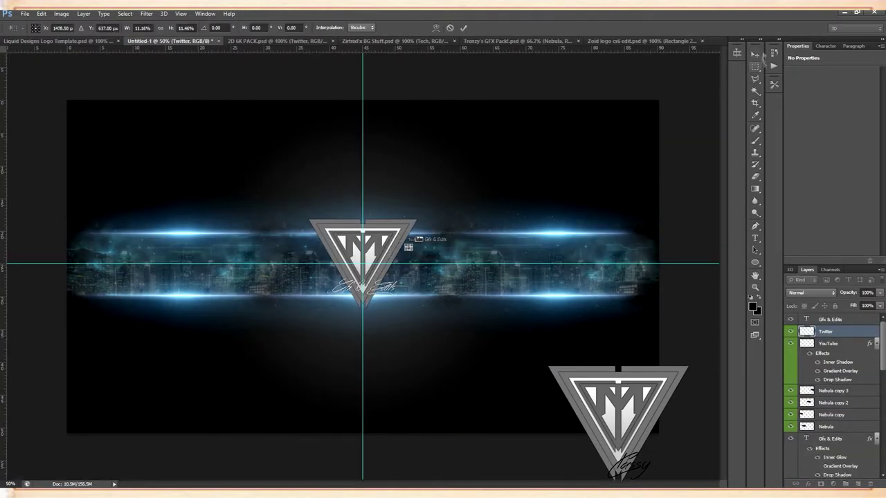
key("Return")
key("ctrl+t")
left_click_drag(411, 244, 414, 241)
left_click(756, 54)
left_click(336, 150)
Paste the copied layer style onto the Twitter bird and add the 18 pt text Gfx & Edits beside it
right_click(831, 332)
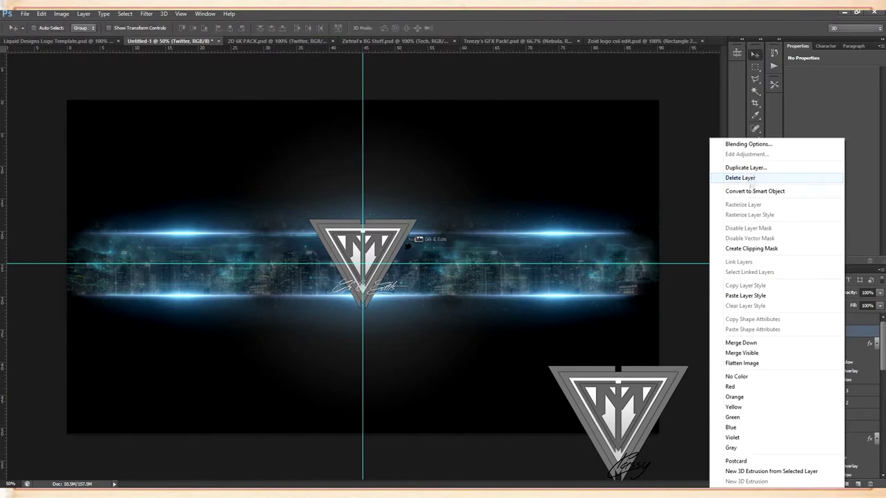
left_click(740, 328)
left_click(755, 238)
left_click(415, 248)
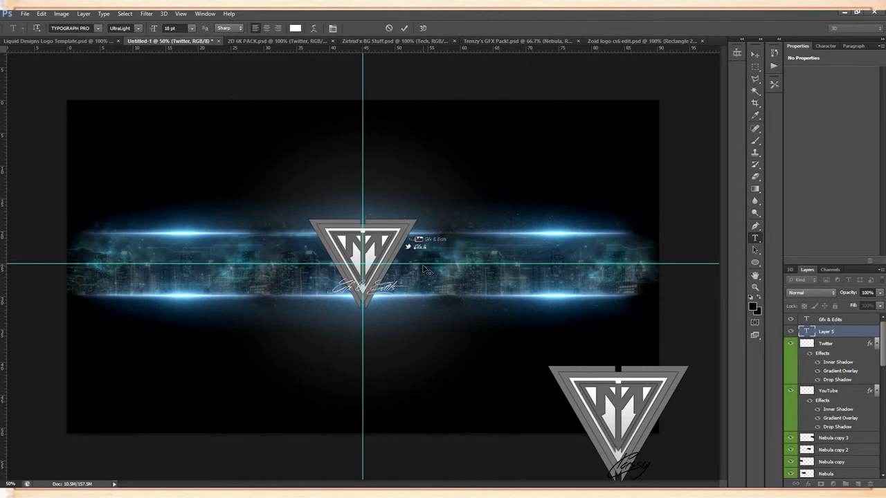
left_click(755, 54)
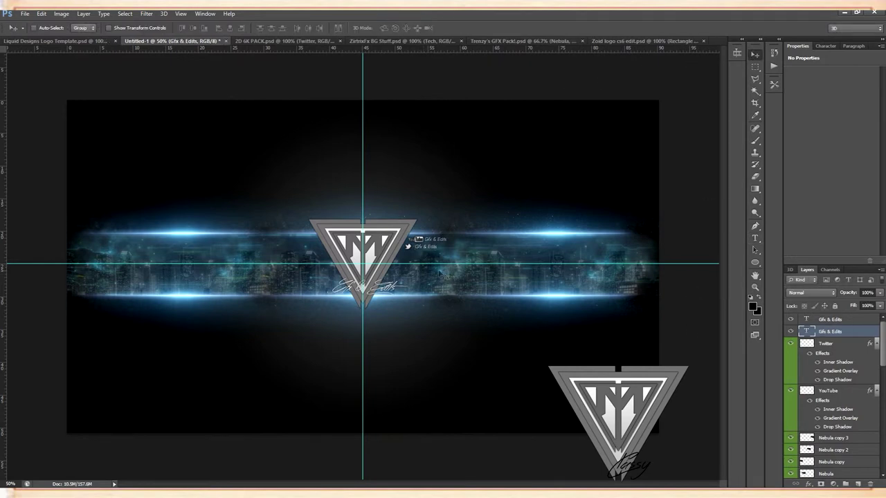
Add a 48 pt TYPOGRAPH PRO text line listing the team members' handles along the lower part of the band
key("t")
left_click(281, 279)
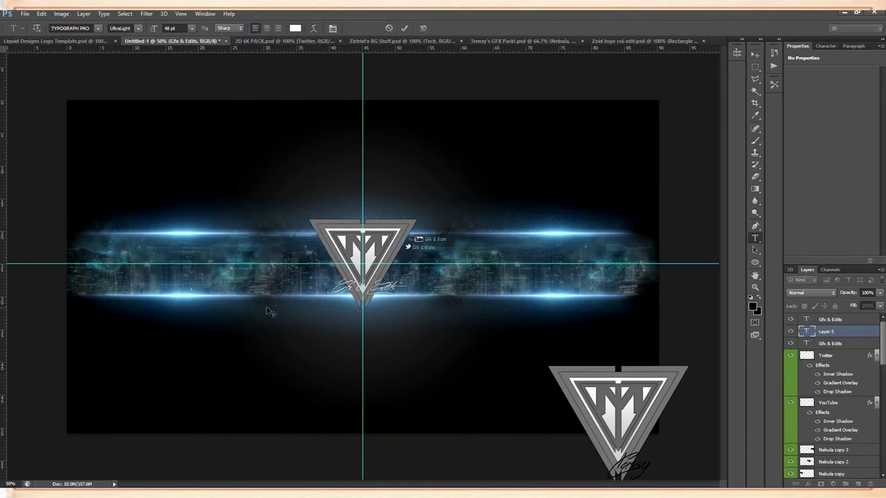
type("Im Trenzy")
type(" Flexy")
key("BackSpace")
key("BackSpace")
key("BackSpace")
key("BackSpace")
key("BackSpace")
type("Mynx Jayy 7")
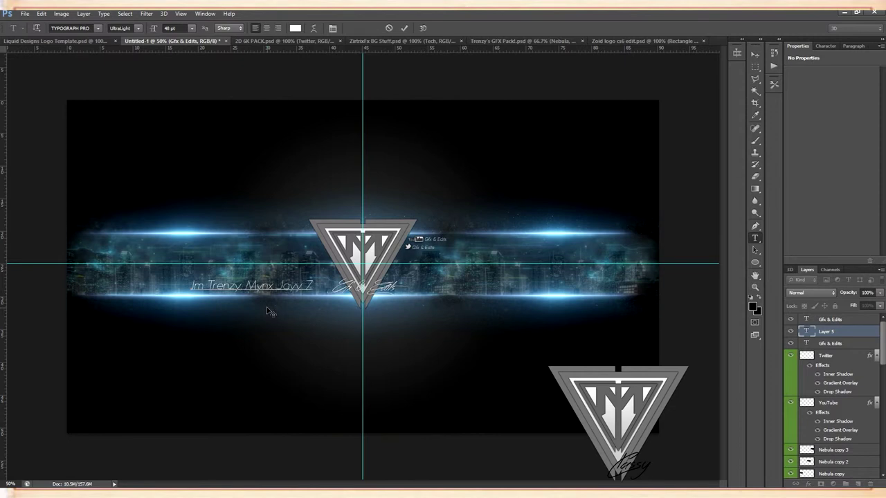
type(" Mynx HD")
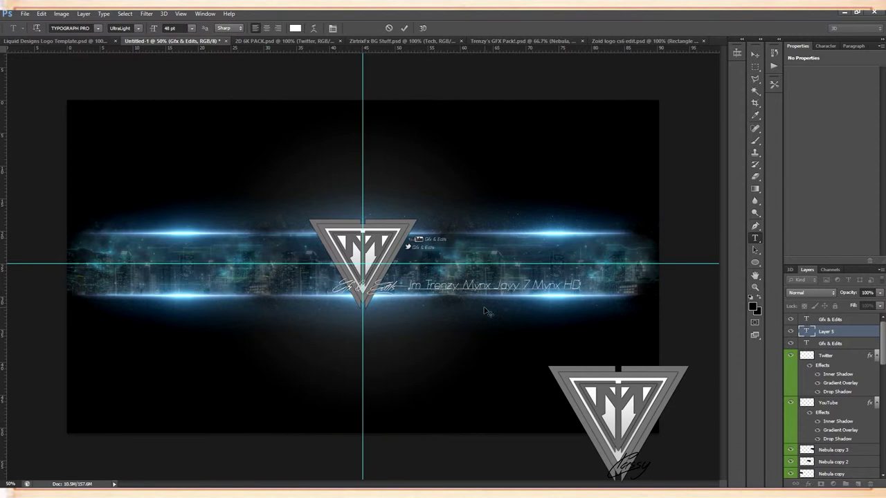
Set the members' text line to 24 pt and place it across the triangle logo's lower tip
key("ctrl+a")
left_click(192, 29)
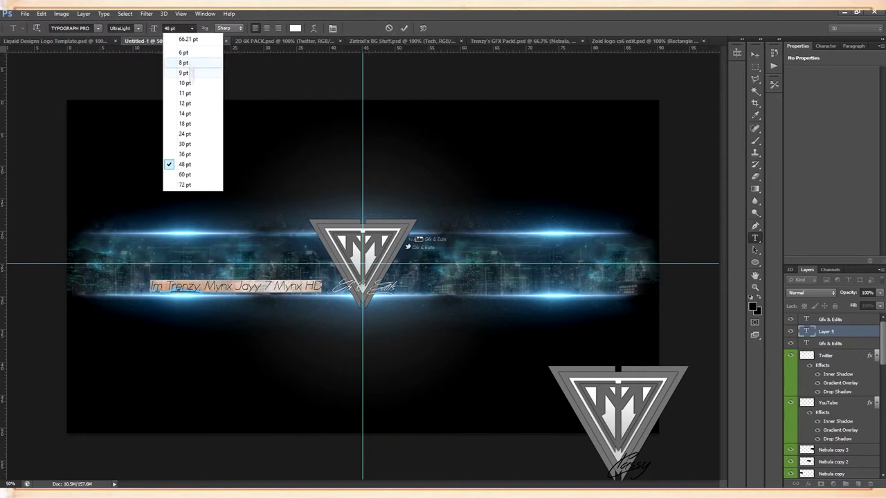
left_click(191, 134)
left_click_drag(244, 314, 415, 297)
left_click(444, 274)
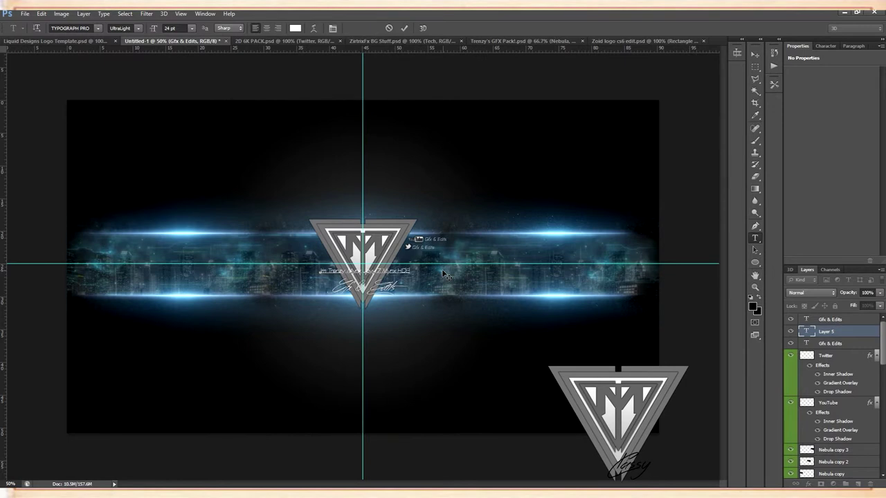
left_click_drag(435, 287, 420, 299)
Nudge the large styled Gfx & Edits text up, clear of the members' text line
left_click(830, 344)
scroll(850, 409, "down", 3)
left_click(842, 438)
left_click(756, 54)
key("shift+Up")
key("shift+Up")
key("shift+Up")
key("shift+Up")
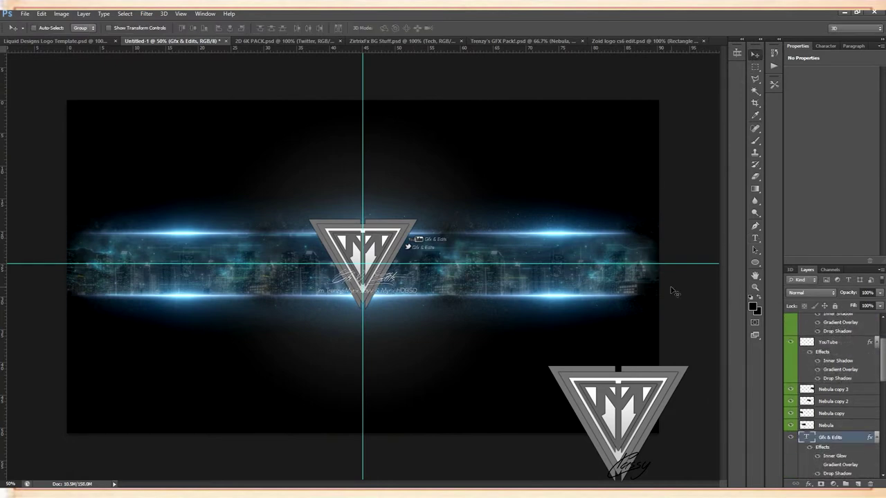
Move the members' text layer below the two small Gfx & Edits text layers and nudge the text slightly left
scroll(834, 363, "up", 3)
double_click(862, 330)
left_click(710, 91)
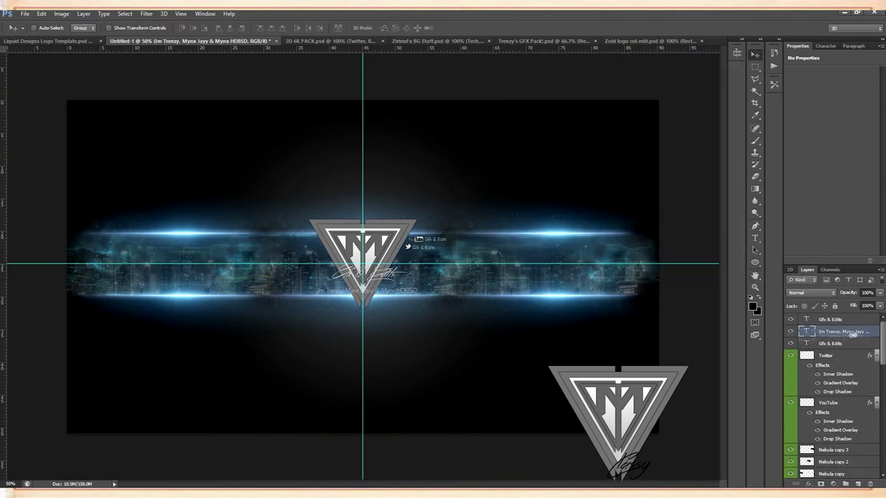
left_click_drag(853, 332, 850, 348)
key("shift+Up")
Replace the first handle in the members' text line with another team member's handle
key("t")
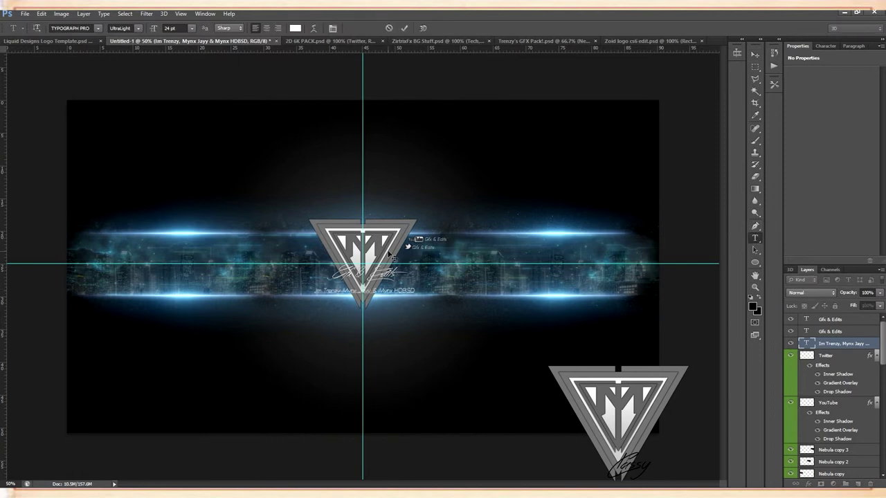
key("BackSpace")
key("BackSpace")
key("BackSpace")
key("BackSpace")
key("BackSpace")
key("BackSpace")
key("BackSpace")
key("BackSpace")
key("BackSpace")
type("Mynx Classy")
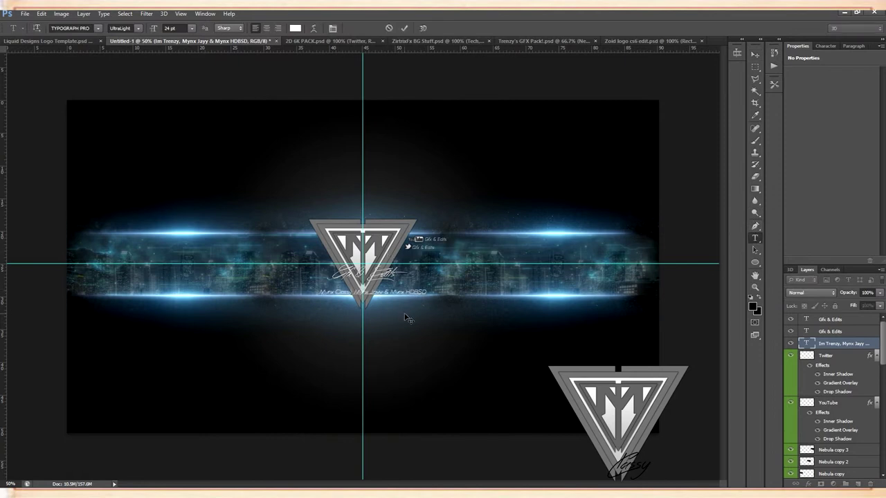
key("ctrl+Return")
Set the members' text line to the Light font style and centre it across the triangle logo's tip
left_click_drag(429, 291, 316, 292)
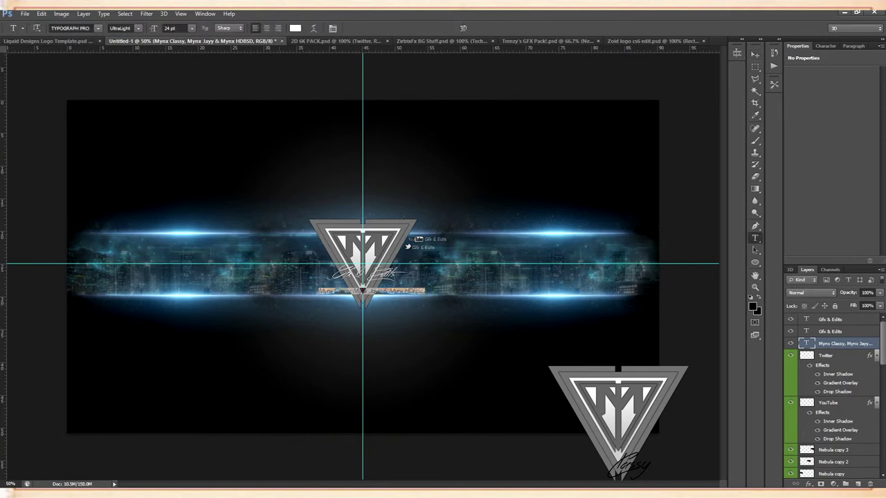
left_click(139, 28)
left_click(122, 41)
key("ctrl+Return")
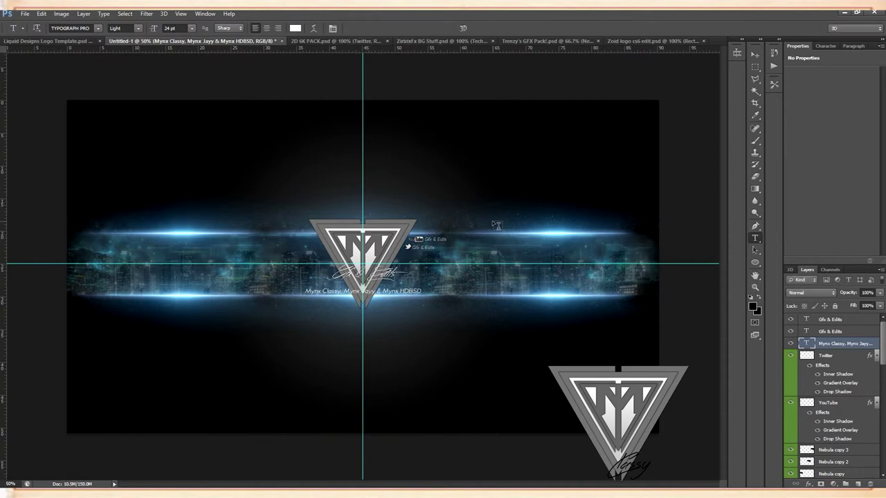
Switch to Trenzy's GFX Pack!.psd, hide the other preview graphics and show the white floral ornament on layer 8
left_click(426, 42)
left_click(515, 41)
scroll(791, 388, "down", 2)
left_click(791, 387)
left_click(790, 411)
left_click(790, 410)
scroll(792, 415, "down", 1)
left_click(829, 470)
left_click(792, 471)
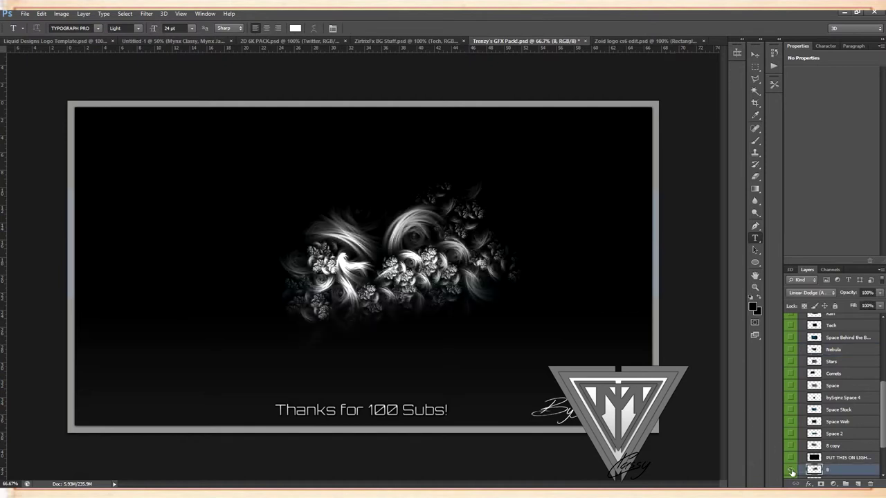
Copy the layer 8 ornament into the banner, scaled down beside the logo's lower right side, with its layer directly below layer 2
left_click(755, 54)
left_click_drag(382, 250, 489, 277)
key("ctrl+t")
left_click_drag(610, 198, 524, 262)
left_click_drag(453, 328, 397, 289)
left_click(755, 55)
left_click(341, 149)
left_click_drag(827, 320, 827, 340)
left_click_drag(448, 294, 448, 304)
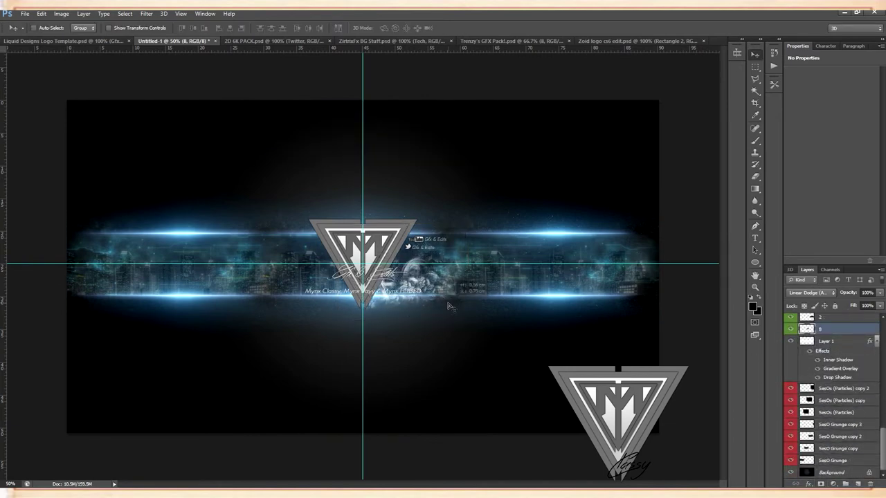
Show the mirrored 8 copy ornament in Trenzy's GFX Pack!.psd and bring it into the banner
left_click(480, 39)
left_click(792, 392)
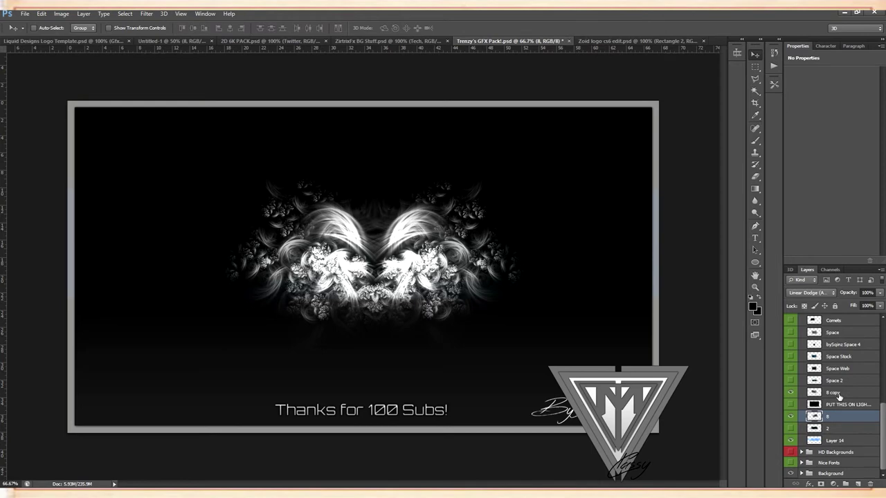
left_click(835, 394)
key("ctrl+t")
left_click_drag(370, 228, 307, 263)
left_click(756, 55)
left_click(342, 150)
Scale the 8 copy ornament to about 61% and place it left of the logo, mirroring the ornament on the right
key("ctrl+t")
left_click_drag(397, 183, 321, 230)
left_click_drag(288, 301, 353, 282)
left_click_drag(241, 221, 252, 228)
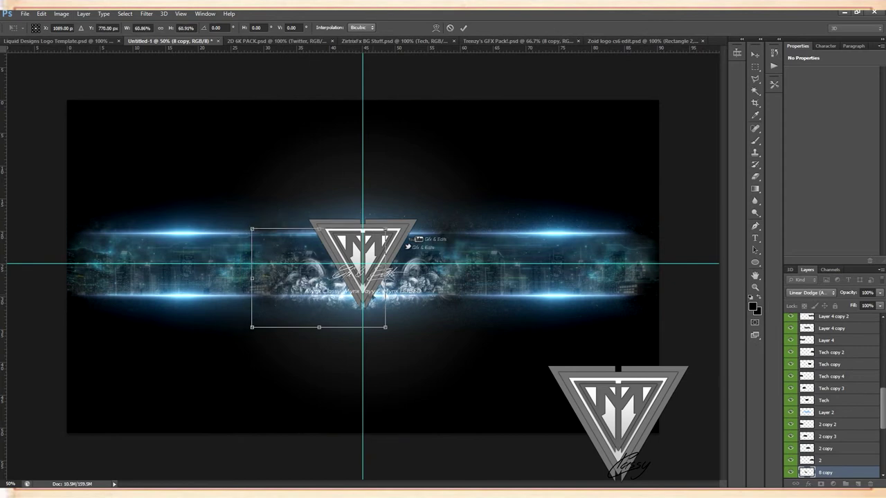
key("v")
left_click(356, 147)
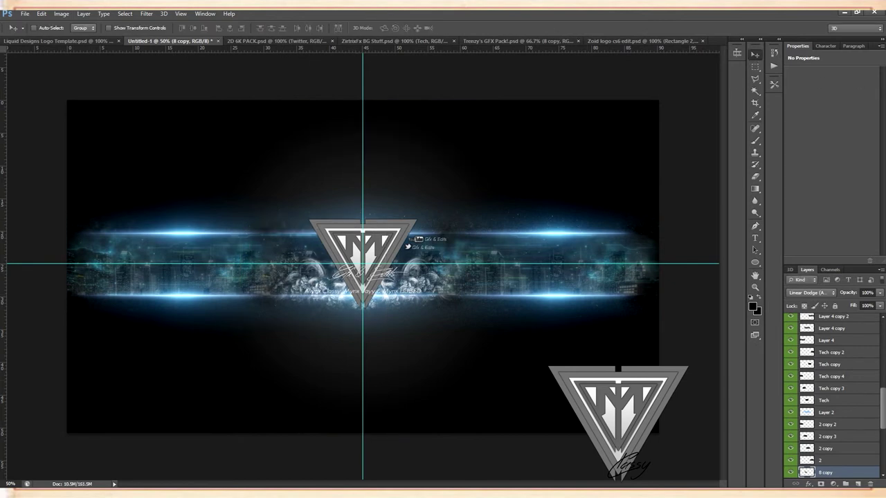
Add the text "The place for tutorial" and place it right of the logo, just above the band's lower glow line
left_click(755, 239)
left_click(194, 285)
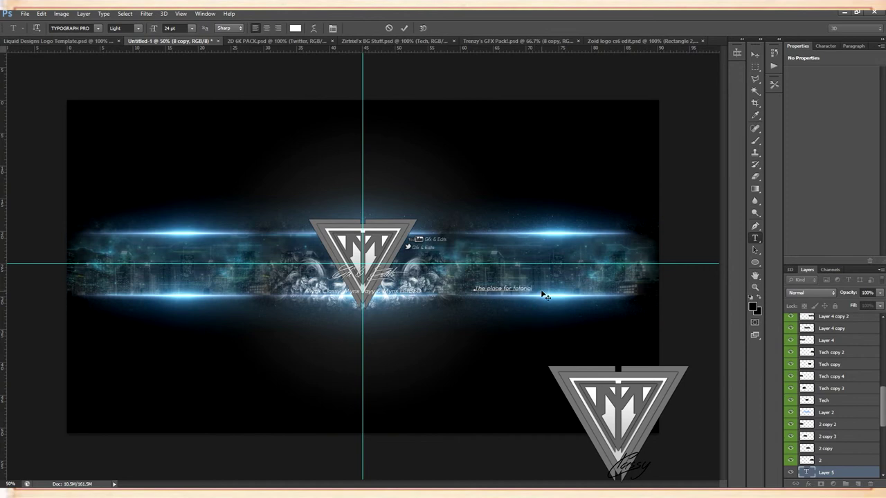
left_click_drag(545, 306, 543, 308)
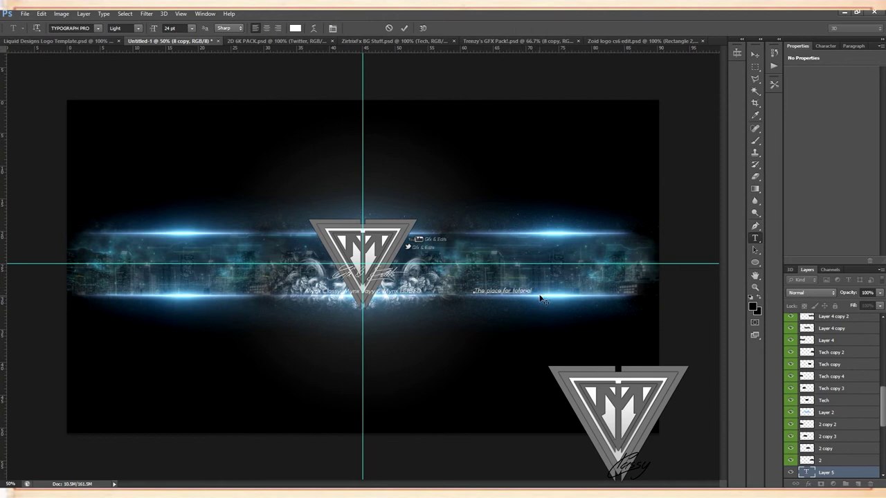
left_click_drag(751, 47, 755, 58)
left_click(755, 61)
left_click_drag(535, 281, 517, 280)
Add a second text line reading "The place of speed arts" above the tutorial line
left_click(754, 245)
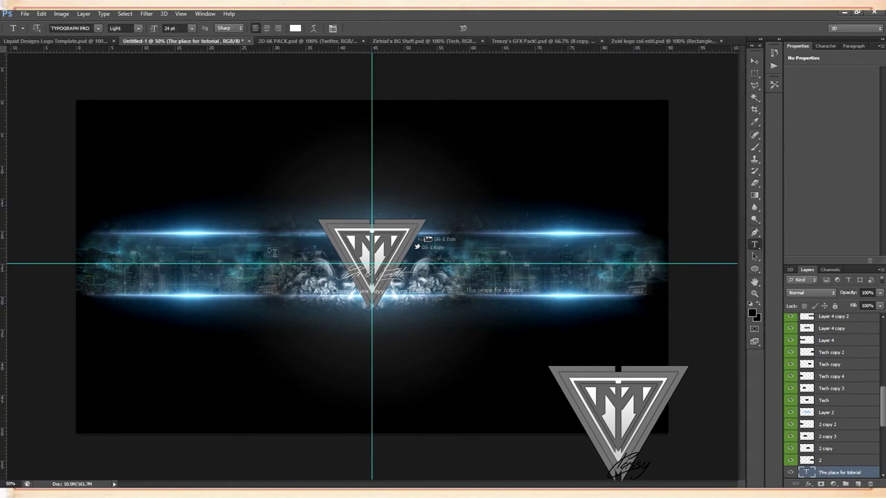
left_click(214, 294)
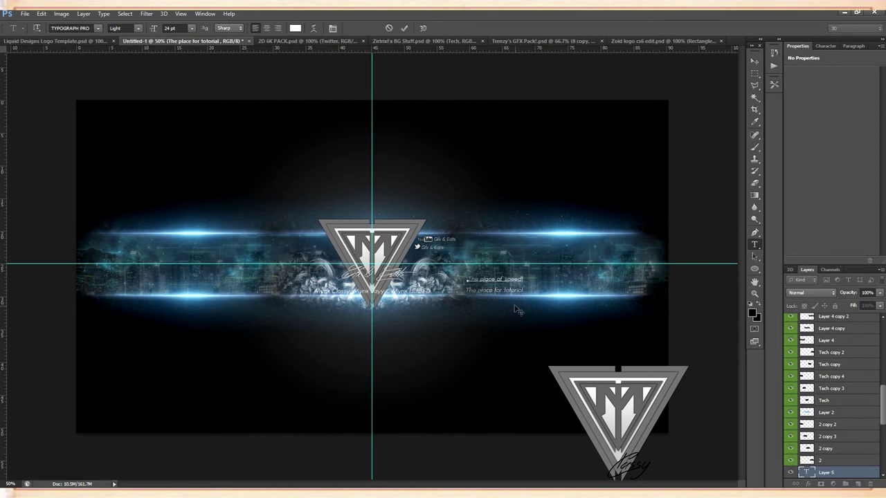
left_click(755, 60)
Correct the lower line to "The place for tutorials" and move the speed arts line down closer to it
left_click(754, 245)
left_click(520, 290)
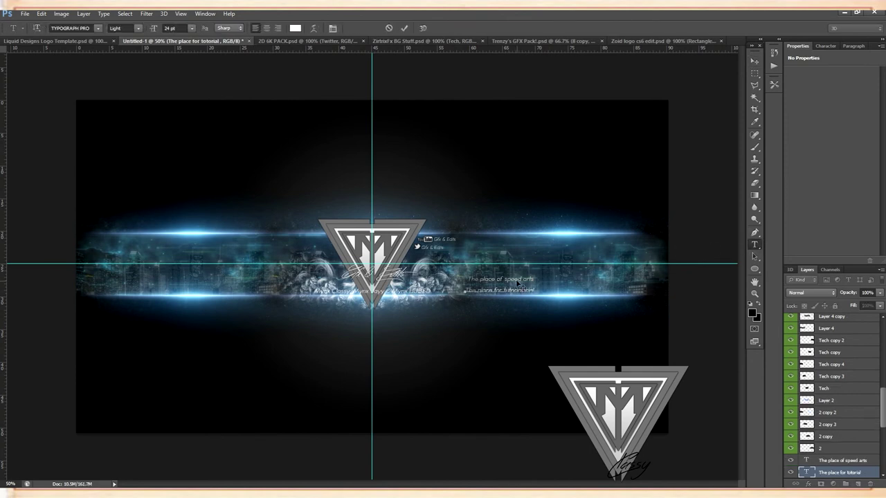
left_click(755, 61)
left_click_drag(523, 331, 524, 332)
left_click(850, 461)
left_click_drag(513, 288, 512, 291)
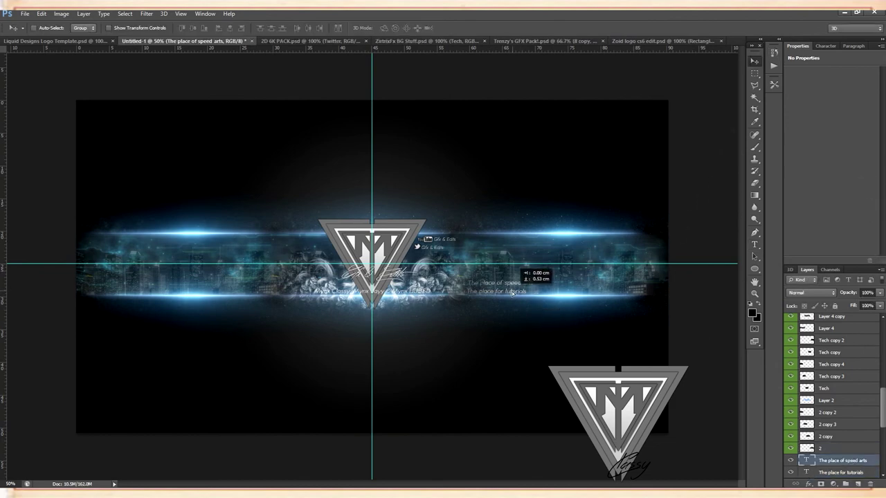
Start a credit text line in the Across the Road font, left of the logo near the band's upper glow line
left_click(755, 245)
left_click(251, 238)
left_click(97, 28)
scroll(110, 62, "up", 3)
scroll(111, 62, "up", 10)
left_click(111, 62)
type("M")
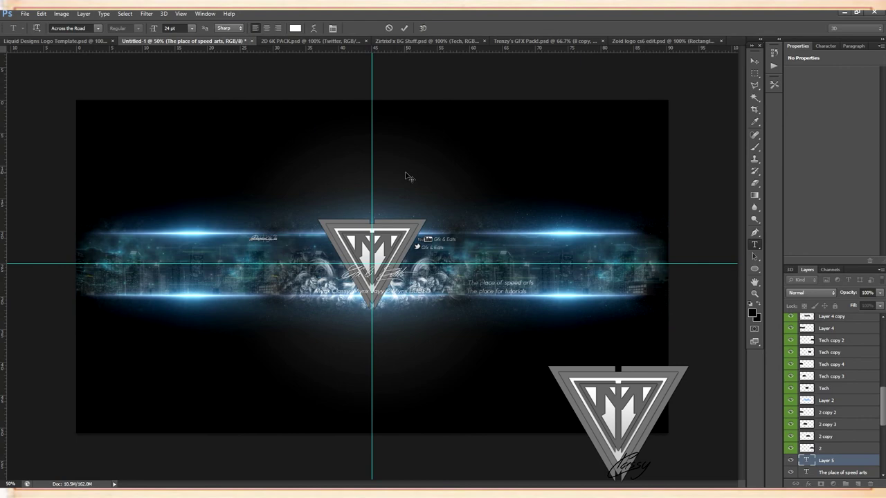
Write the credit as "Designed by" in the Orbitron font, followed by the designer's handle in the Across the Road font
left_click(98, 28)
scroll(111, 83, "down", 15)
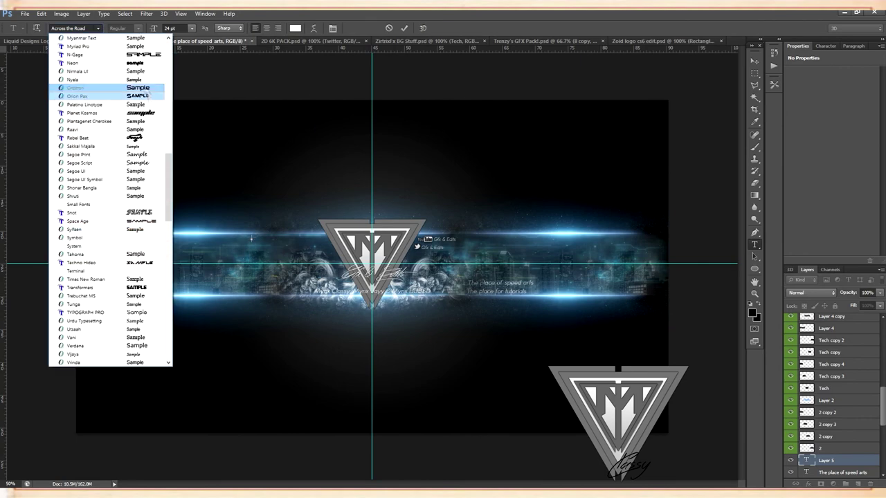
left_click(104, 90)
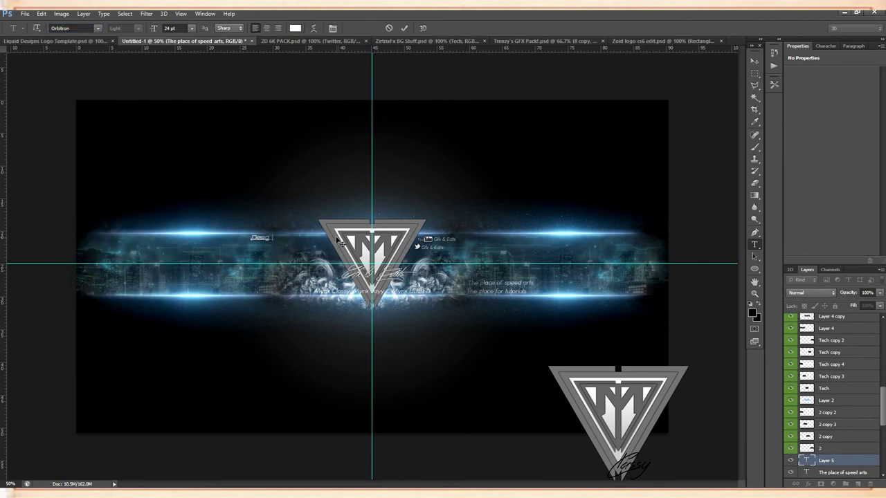
left_click(99, 28)
scroll(148, 59, "up", 10)
left_click(148, 61)
type("Classy")
Reduce the size of the words "Designed by" and move the credit line close to the logo's upper left corner
left_click_drag(268, 282, 265, 281)
left_click_drag(293, 238, 256, 238)
left_click(192, 28)
left_click(188, 113)
left_click_drag(272, 268, 295, 272)
left_click(755, 61)
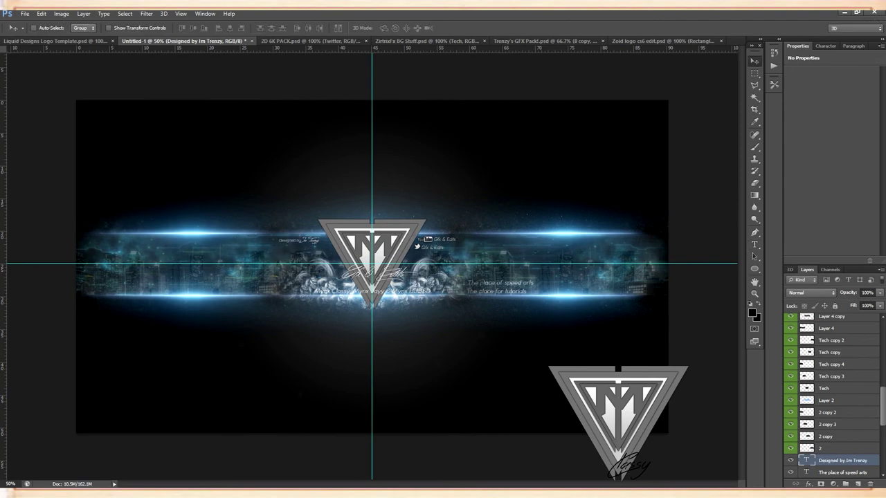